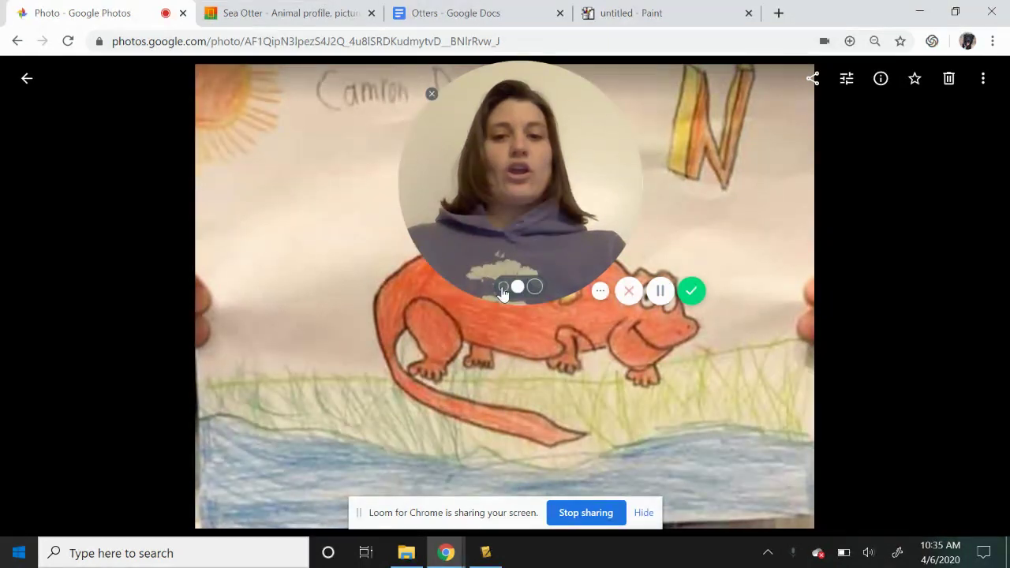
Move the camera bubble off the newt drawing and browse the student artwork photos through to the colourful chalk driveway.
{"action": "left_click", "coordinate": [492, 289]}
{"action": "mouse_move", "coordinate": [455, 227]}
{"action": "left_mouse_down"}
{"action": "mouse_move", "coordinate": [947, 146]}
{"action": "mouse_move", "coordinate": [947, 181]}
{"action": "left_mouse_up"}
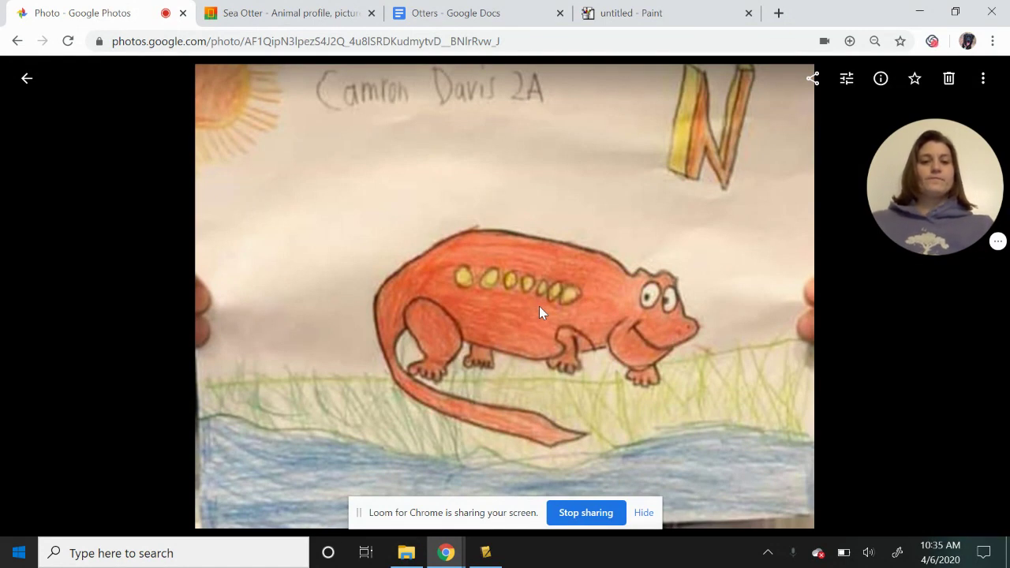
{"action": "key", "text": "Right"}
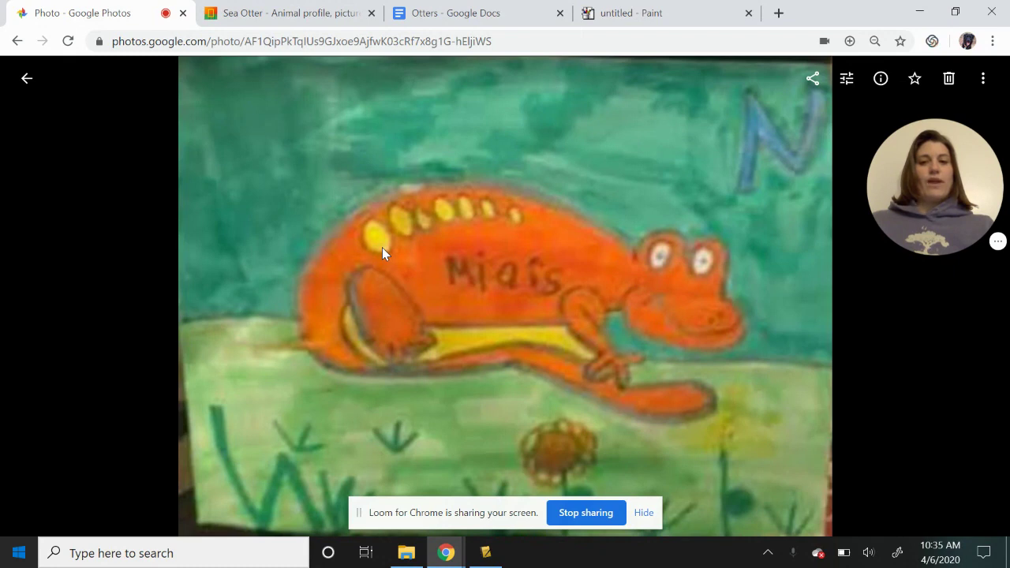
{"action": "key", "text": "Right"}
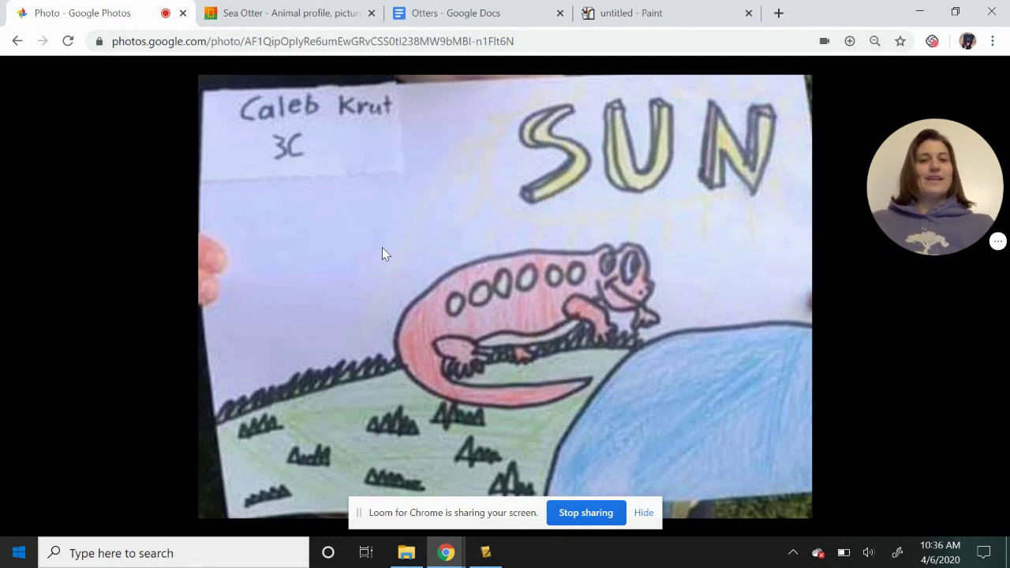
{"action": "key", "text": "Right"}
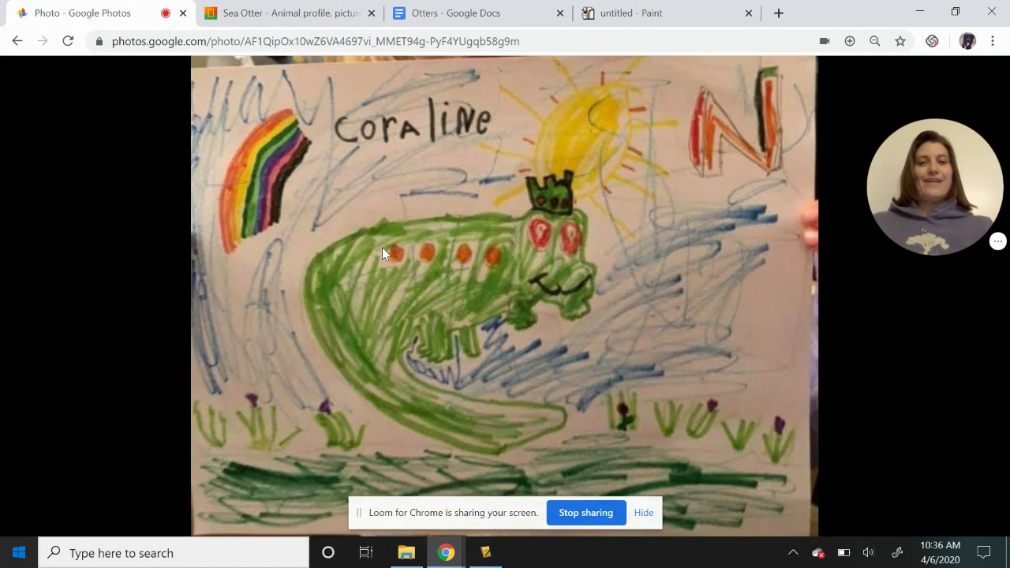
{"action": "key", "text": "Right"}
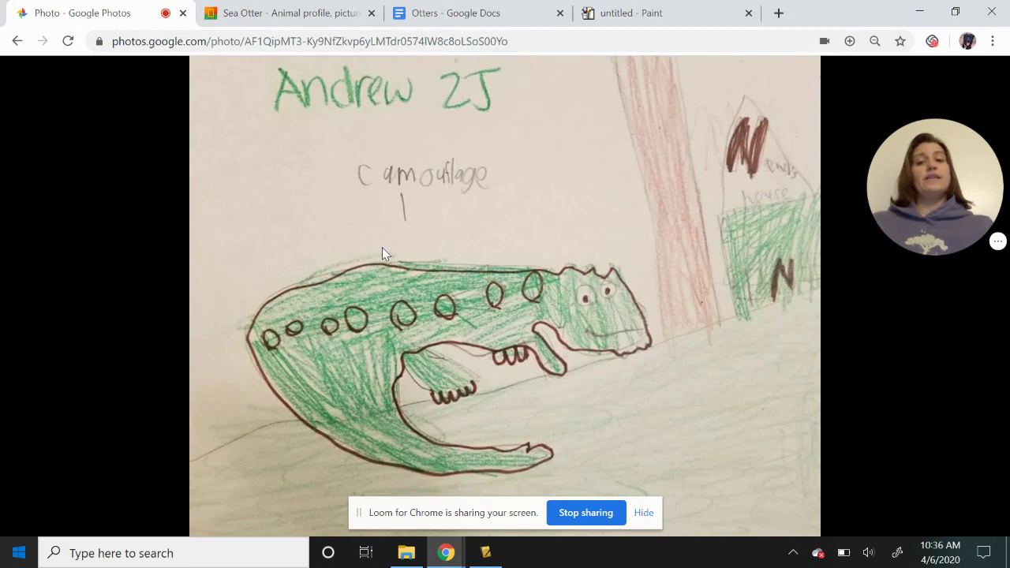
{"action": "key", "text": "Right"}
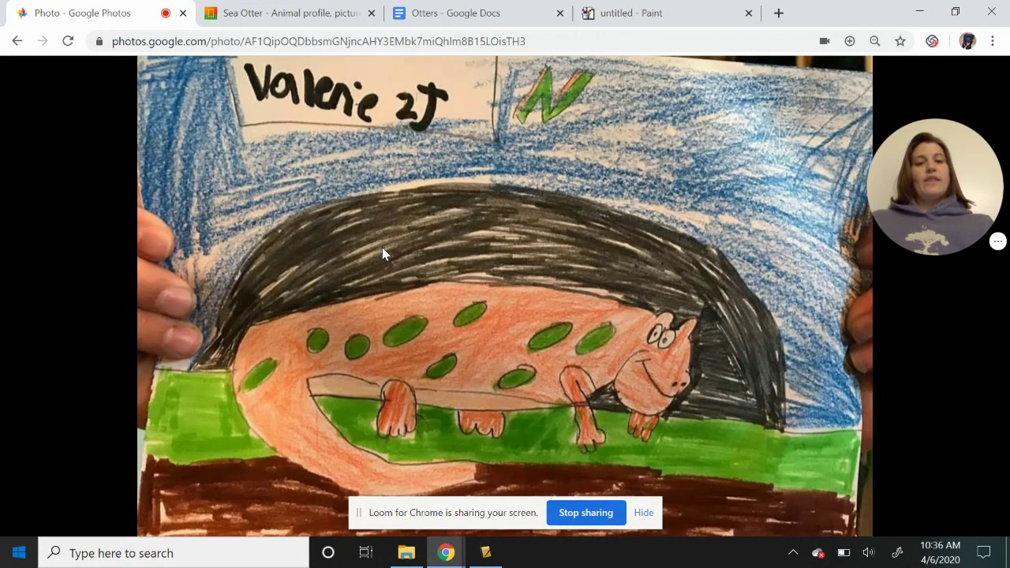
{"action": "key", "text": "Right"}
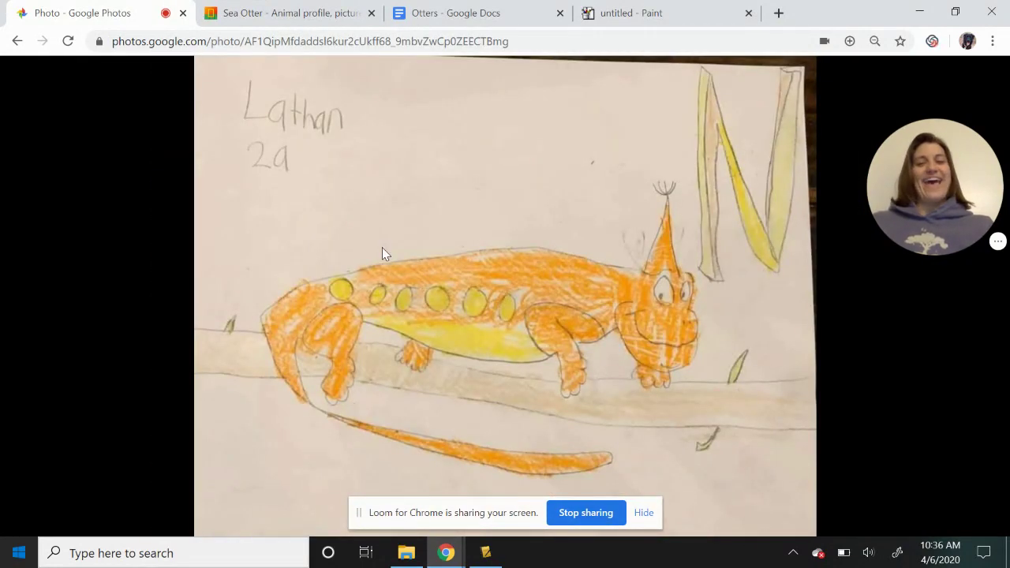
{"action": "key", "text": "Right"}
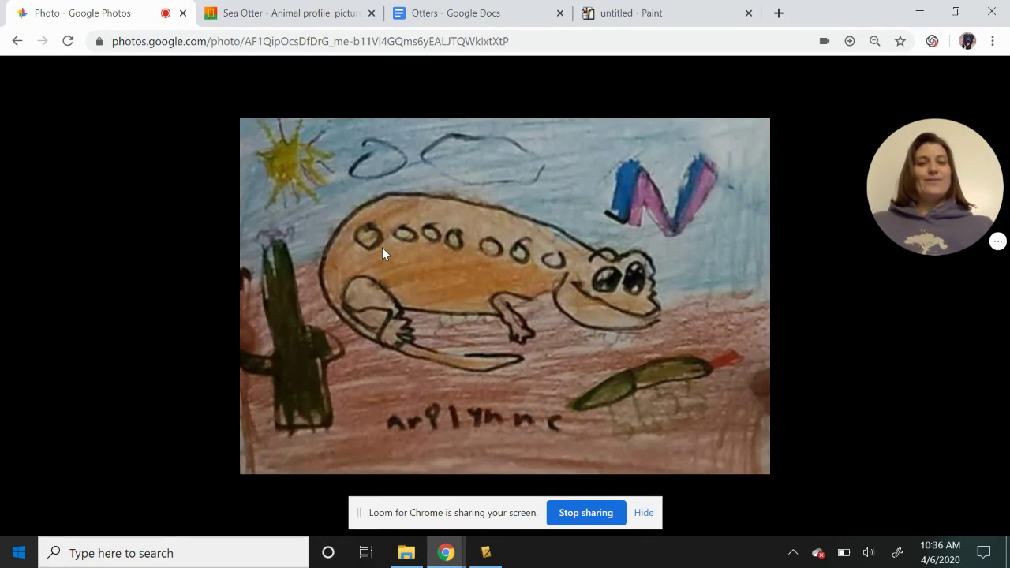
{"action": "key", "text": "Right"}
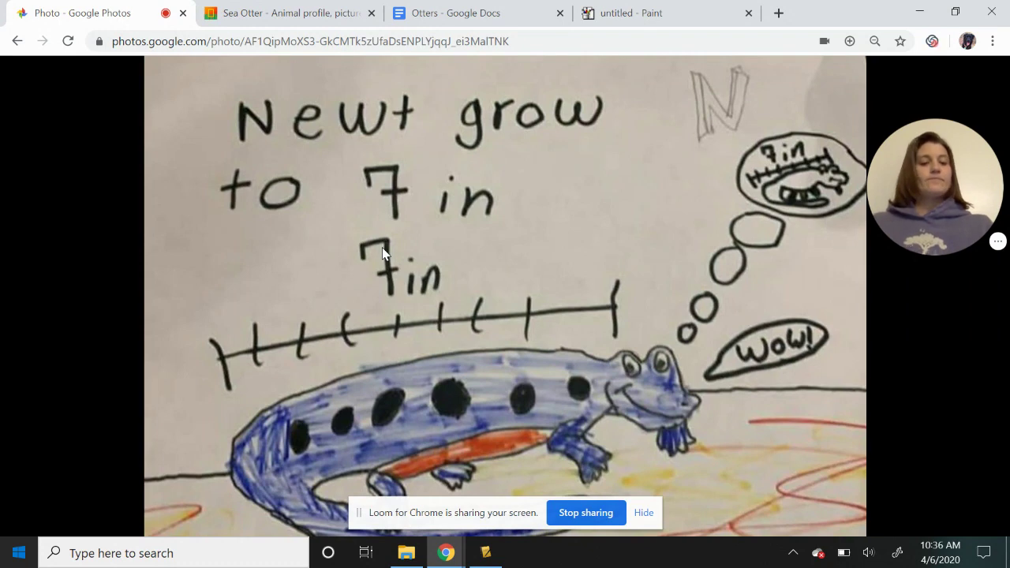
{"action": "key", "text": "Right"}
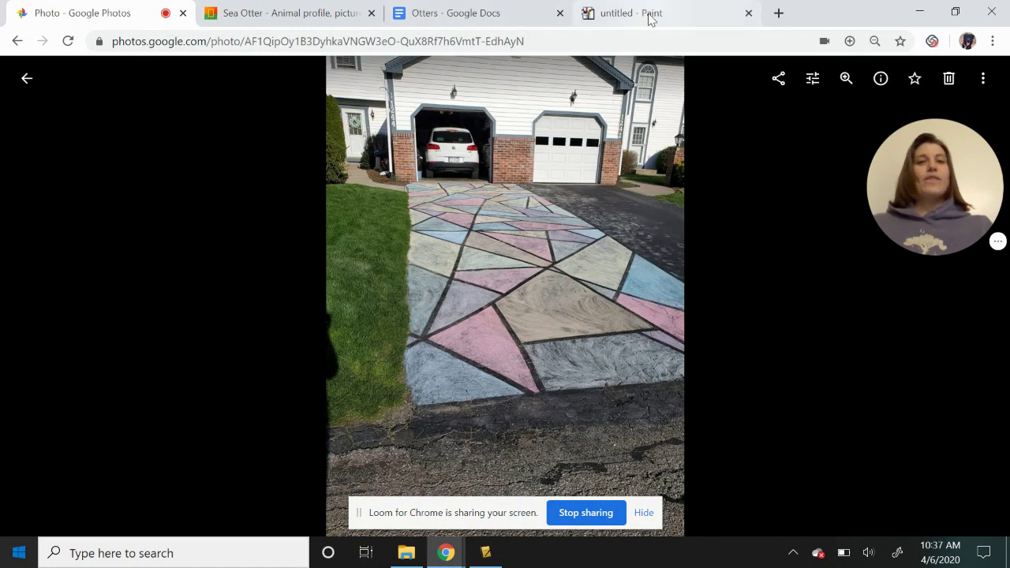
Switch to the National Geographic Kids sea otter gallery and view the close-up fur photos, continuing to the otter floating in kelp.
{"action": "left_click", "coordinate": [314, 9]}
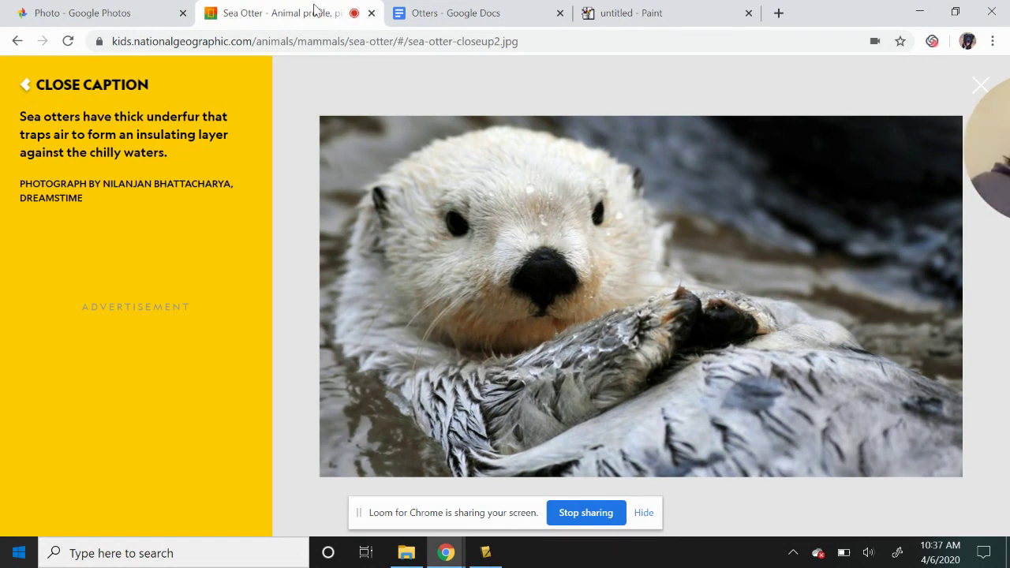
{"action": "left_click_drag", "start_coordinate": [1002, 130], "coordinate": [884, 119]}
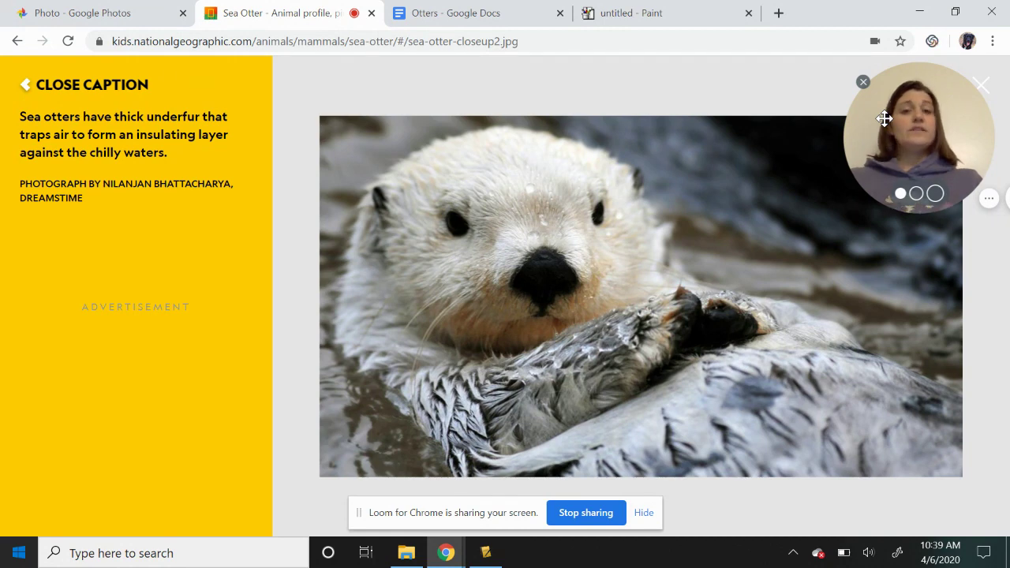
{"action": "key", "text": "Left"}
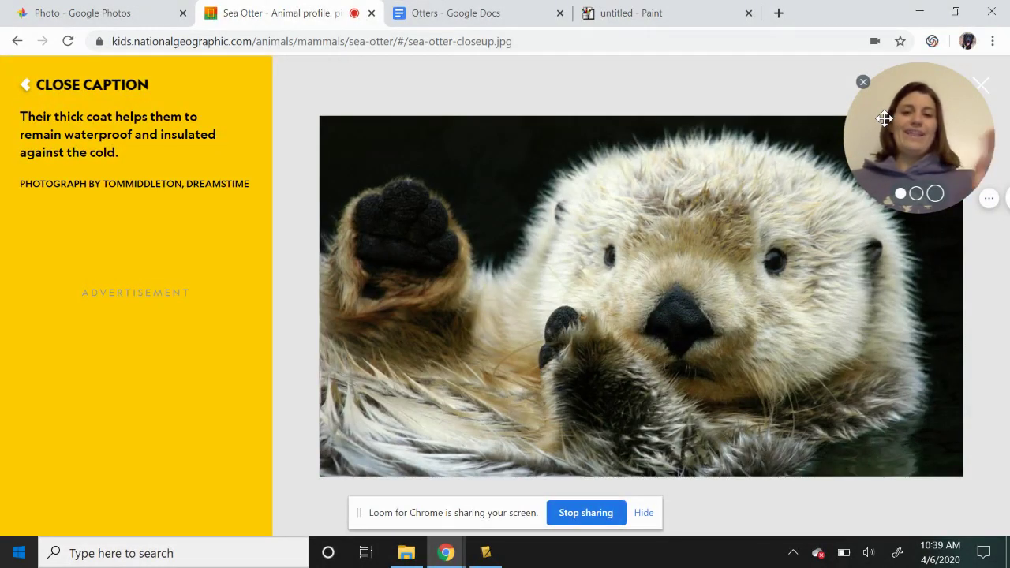
{"action": "key", "text": "Right"}
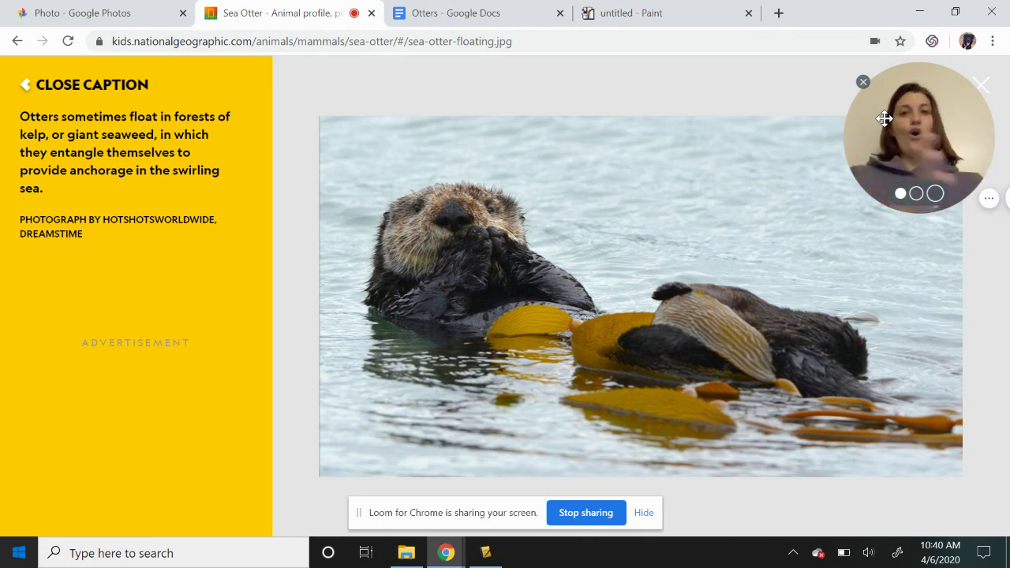
Browse the gallery's sea otter photos of webbed feet, a mother carrying her baby, and the side close-up.
{"action": "mouse_move", "coordinate": [662, 230]}
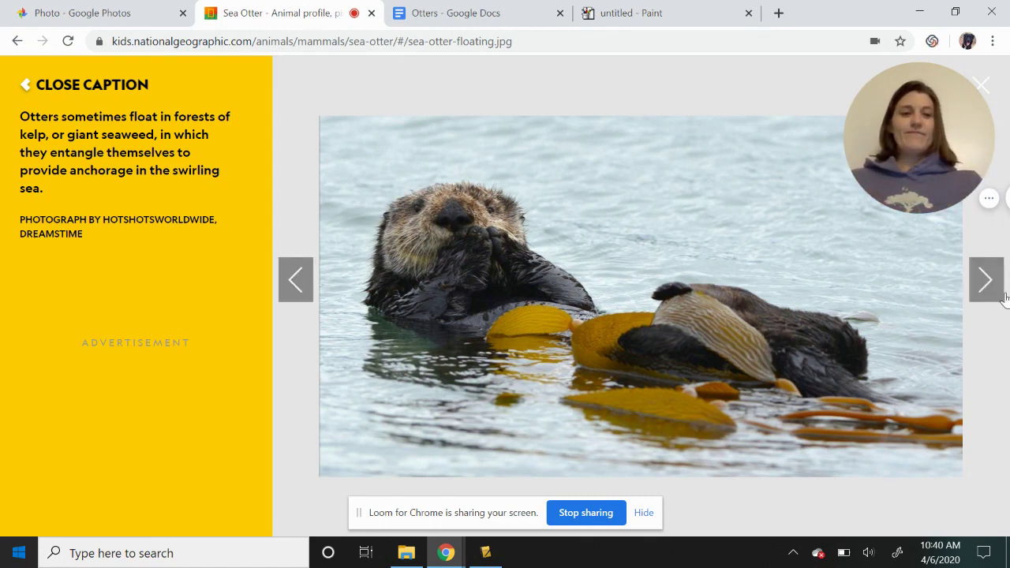
{"action": "left_click", "coordinate": [988, 269]}
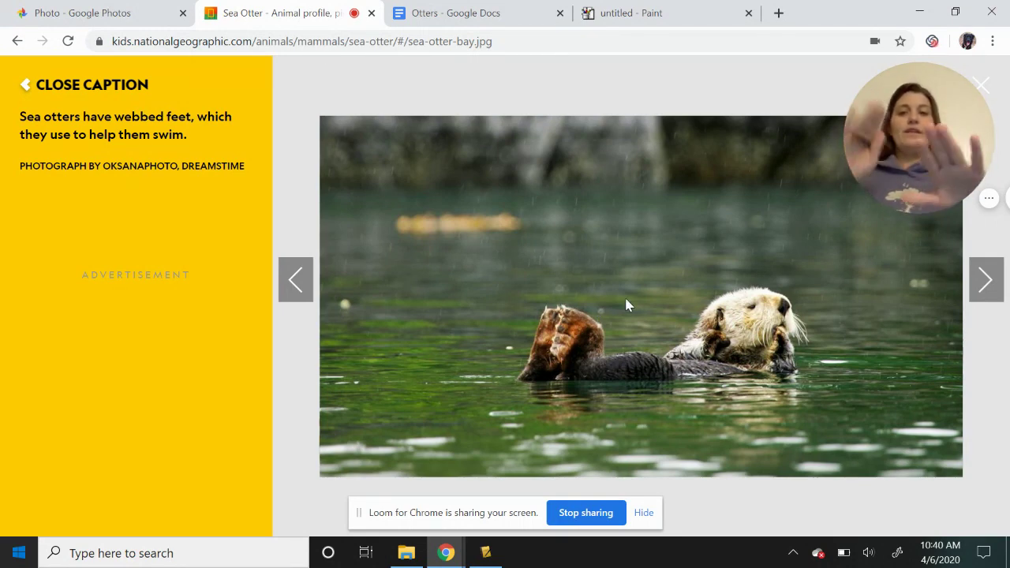
{"action": "left_click", "coordinate": [986, 280]}
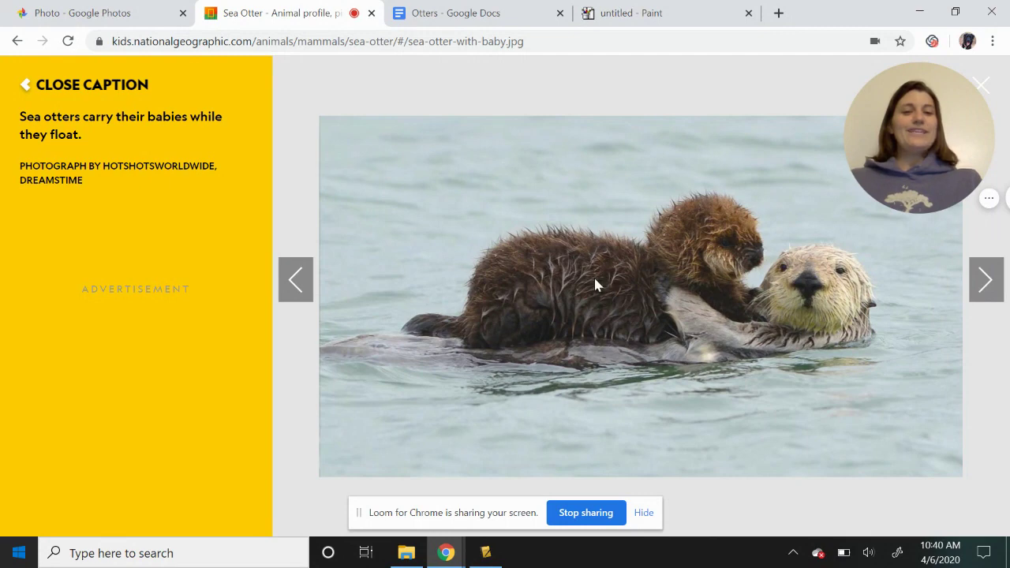
{"action": "left_click", "coordinate": [296, 292]}
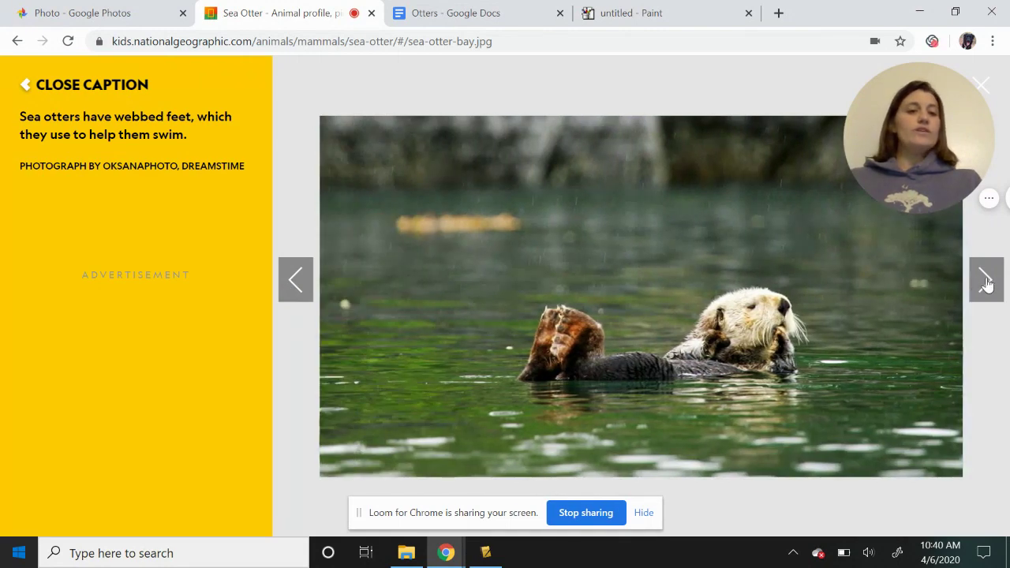
{"action": "left_click", "coordinate": [986, 282]}
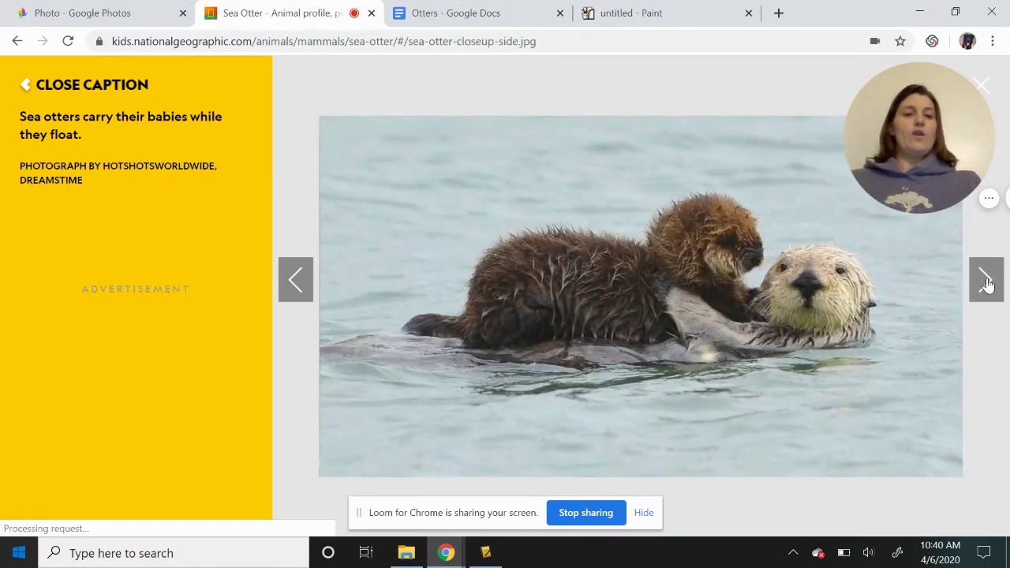
{"action": "left_click", "coordinate": [986, 281]}
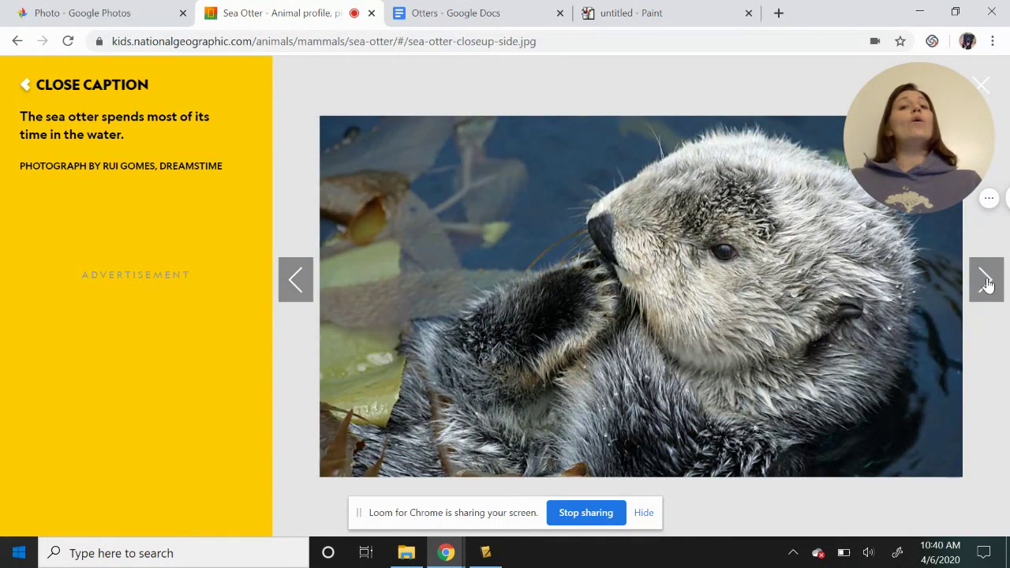
{"action": "left_click", "coordinate": [986, 282]}
Switch to the Otters document in Google Docs and examine the maps showing where sea otters and other otter species live.
{"action": "left_click", "coordinate": [483, 14]}
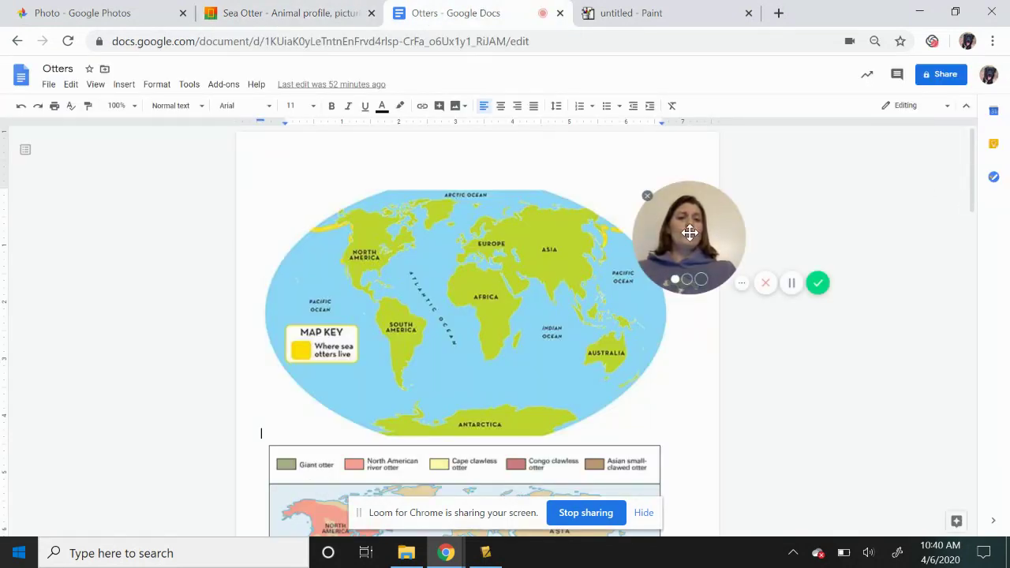
{"action": "left_click_drag", "start_coordinate": [695, 221], "coordinate": [869, 191]}
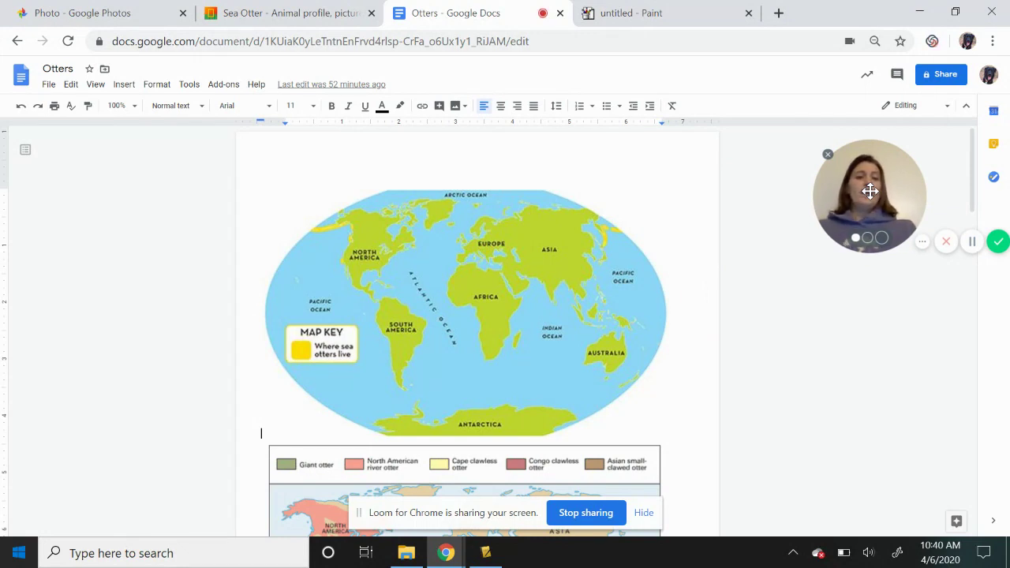
{"action": "left_click_drag", "start_coordinate": [973, 177], "coordinate": [975, 192]}
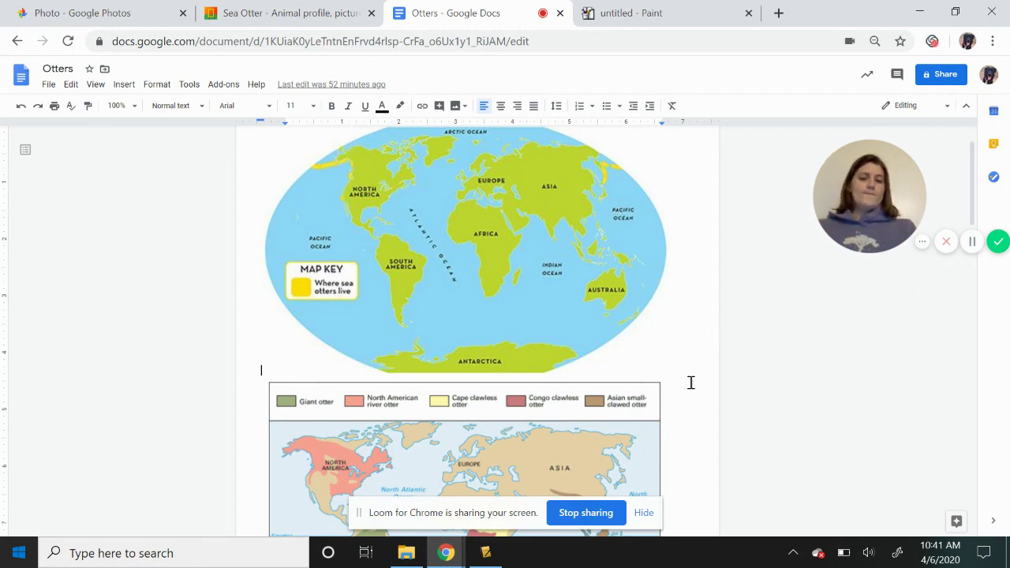
{"action": "left_click_drag", "start_coordinate": [973, 197], "coordinate": [973, 245]}
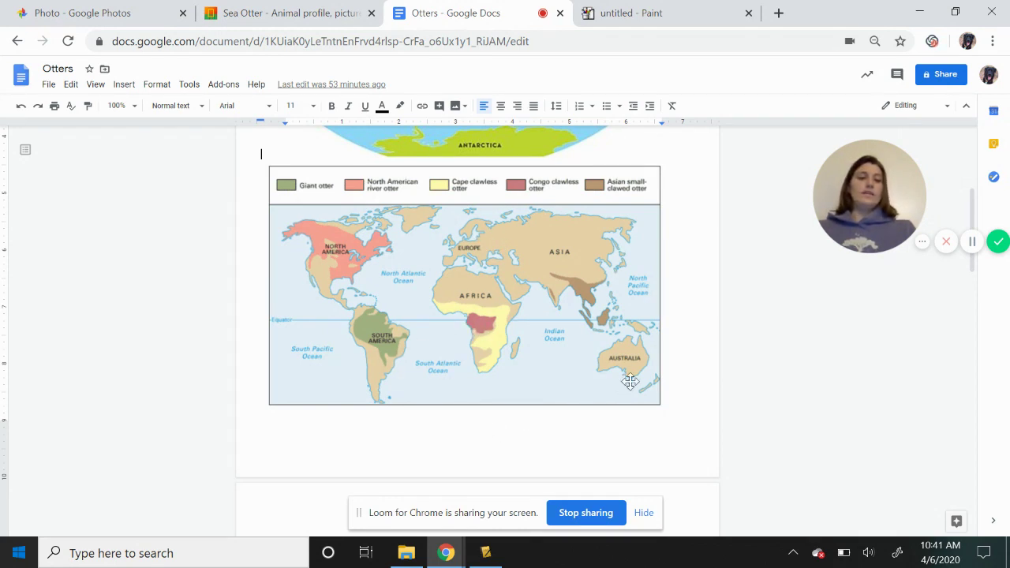
Compare the sea otter and river otter photos on pages 2 and 3, returning to the floating sea otter on page 2.
{"action": "left_click_drag", "start_coordinate": [975, 276], "coordinate": [991, 365]}
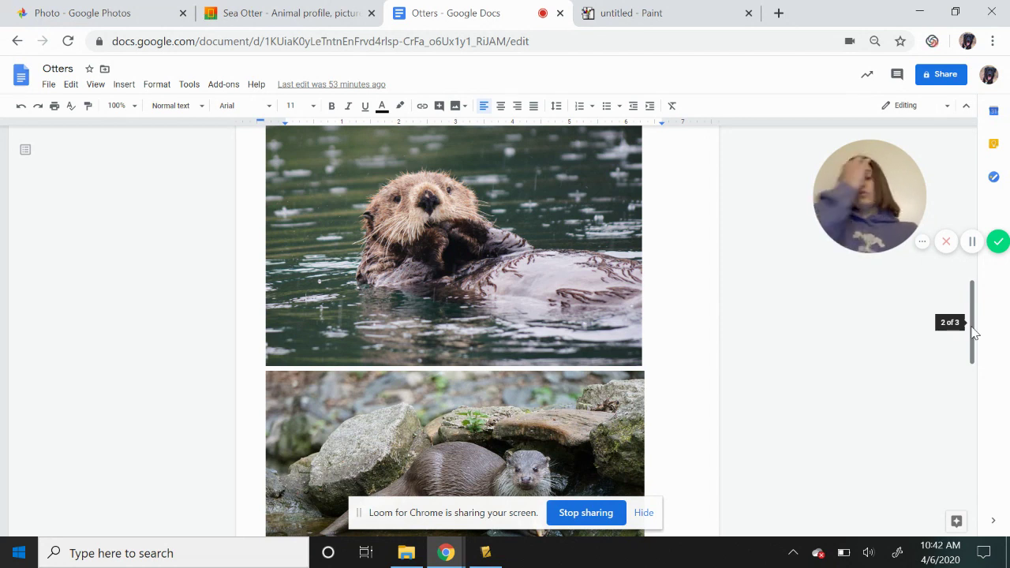
{"action": "left_click_drag", "start_coordinate": [975, 333], "coordinate": [976, 358]}
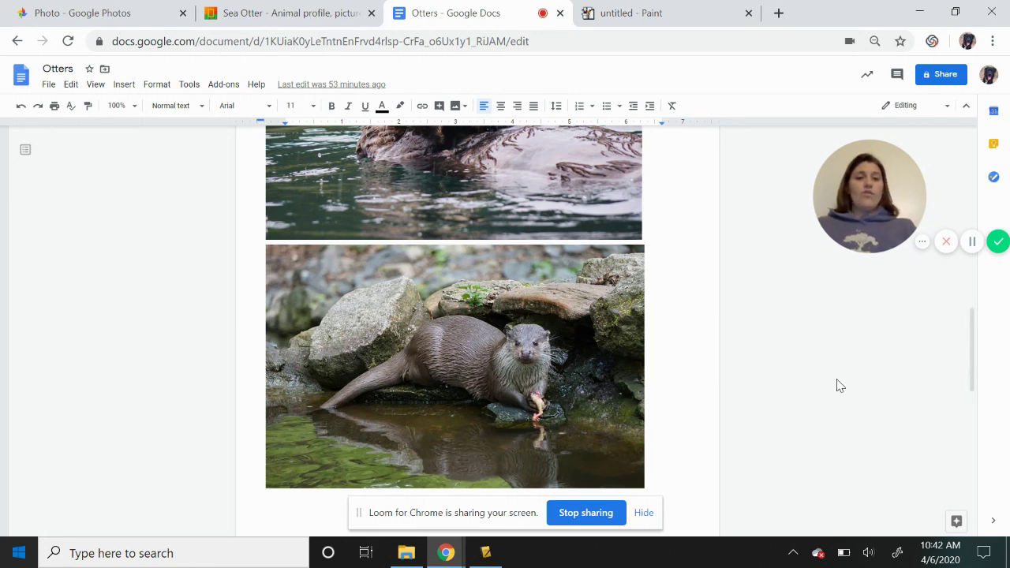
{"action": "left_click_drag", "start_coordinate": [976, 363], "coordinate": [974, 333]}
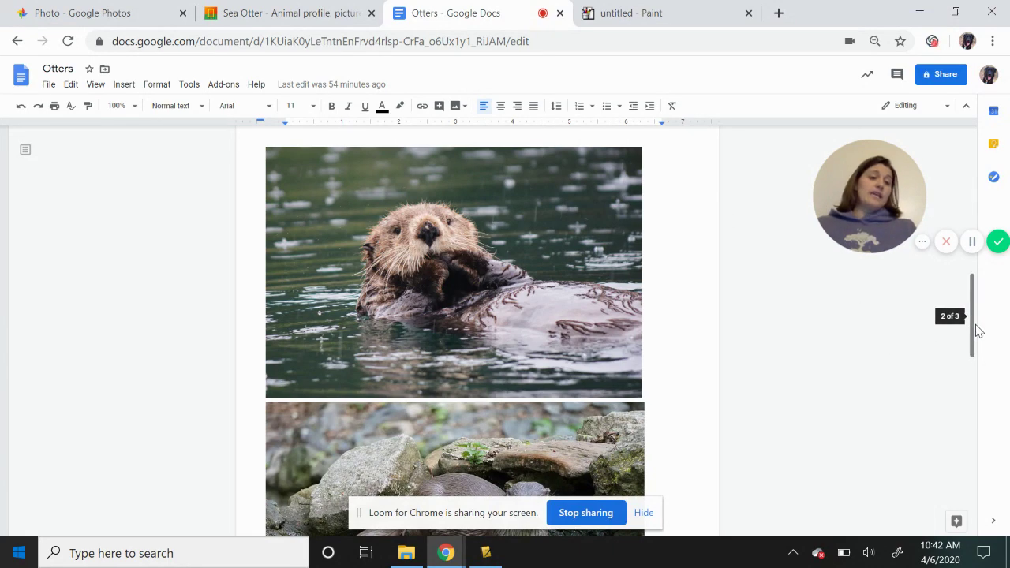
{"action": "left_click_drag", "start_coordinate": [978, 330], "coordinate": [973, 469]}
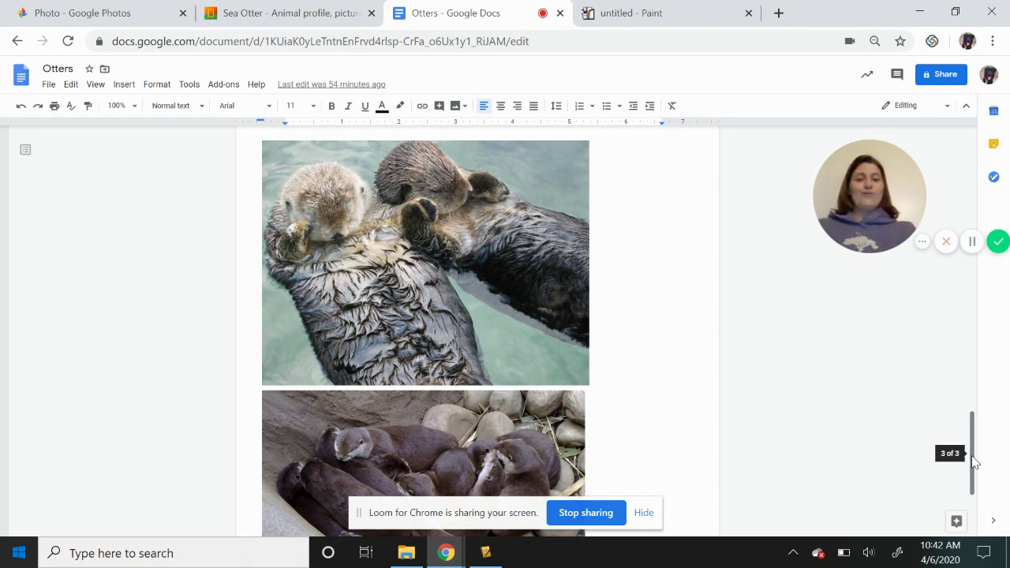
{"action": "left_click_drag", "start_coordinate": [974, 461], "coordinate": [976, 482]}
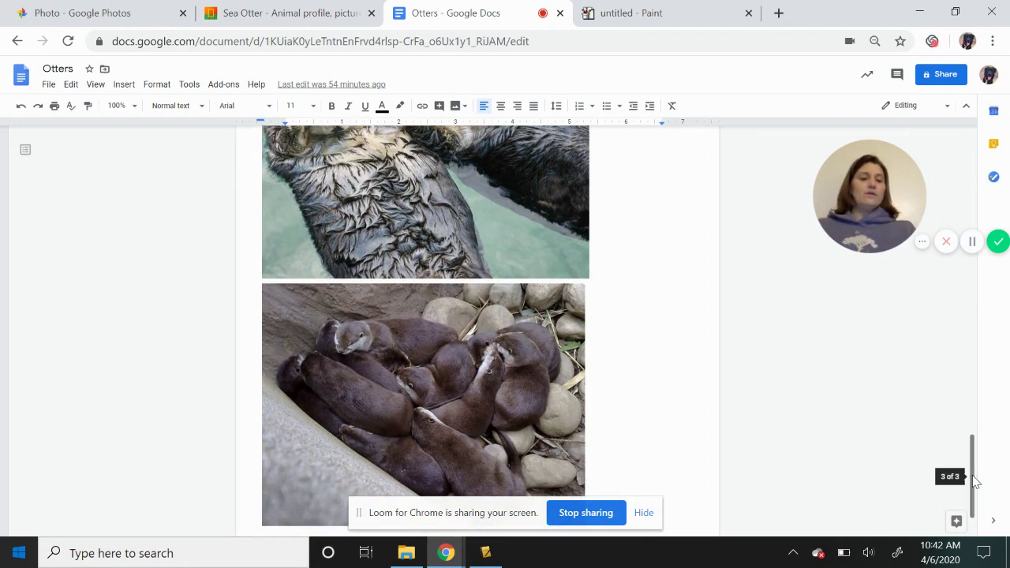
{"action": "left_click_drag", "start_coordinate": [975, 482], "coordinate": [953, 383]}
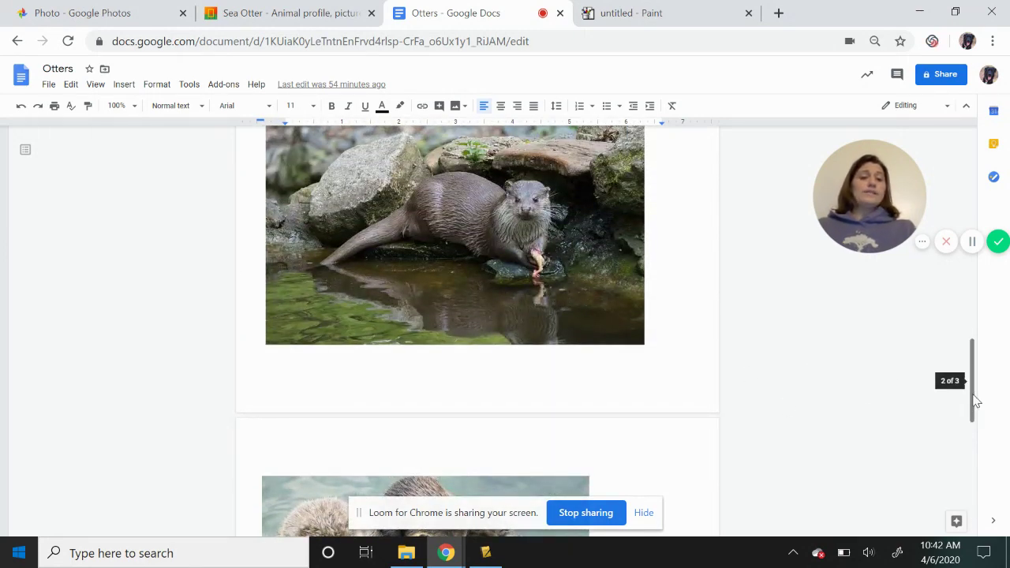
{"action": "left_click_drag", "start_coordinate": [971, 405], "coordinate": [951, 329]}
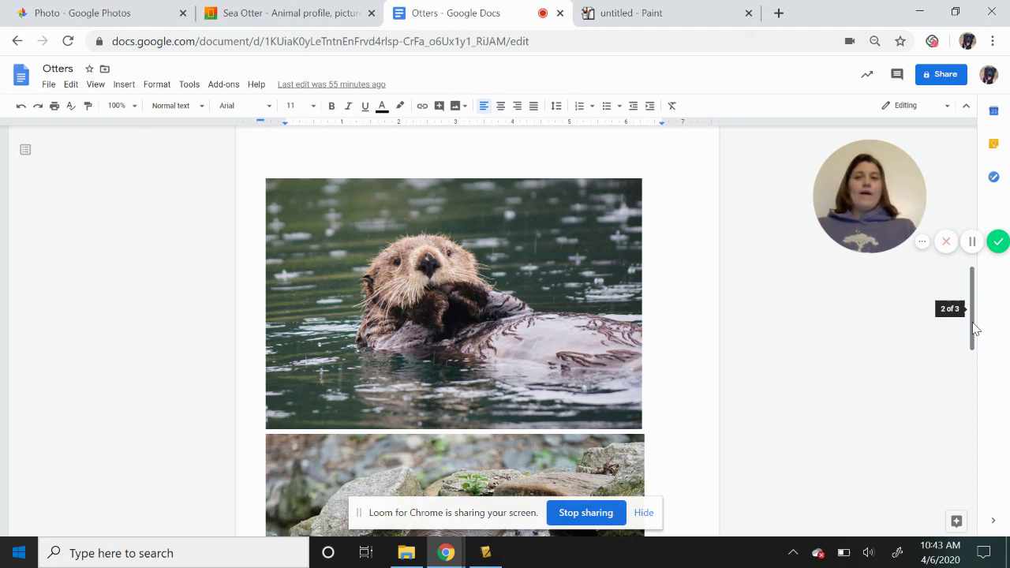
Switch to the blank Paint canvas and draw a large upright oval outline in its upper-left corner with the black Brush.
{"action": "left_click", "coordinate": [671, 19]}
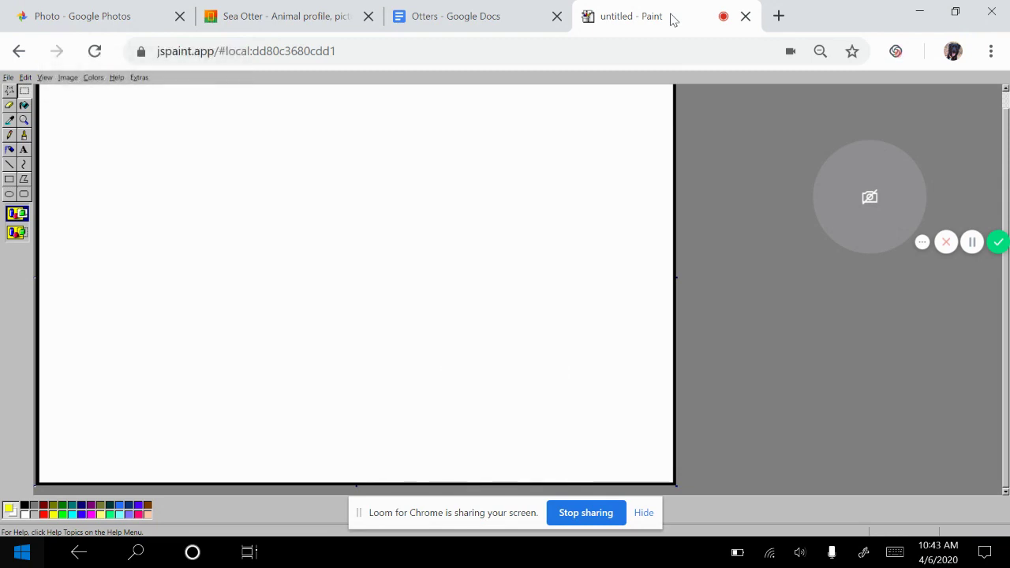
{"action": "left_click", "coordinate": [23, 135]}
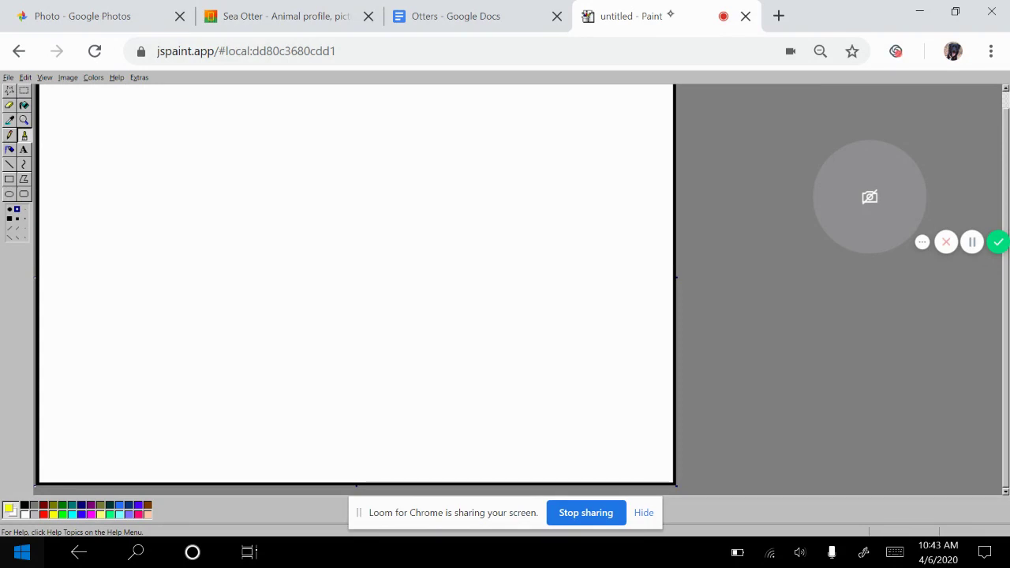
{"action": "left_click", "coordinate": [24, 505]}
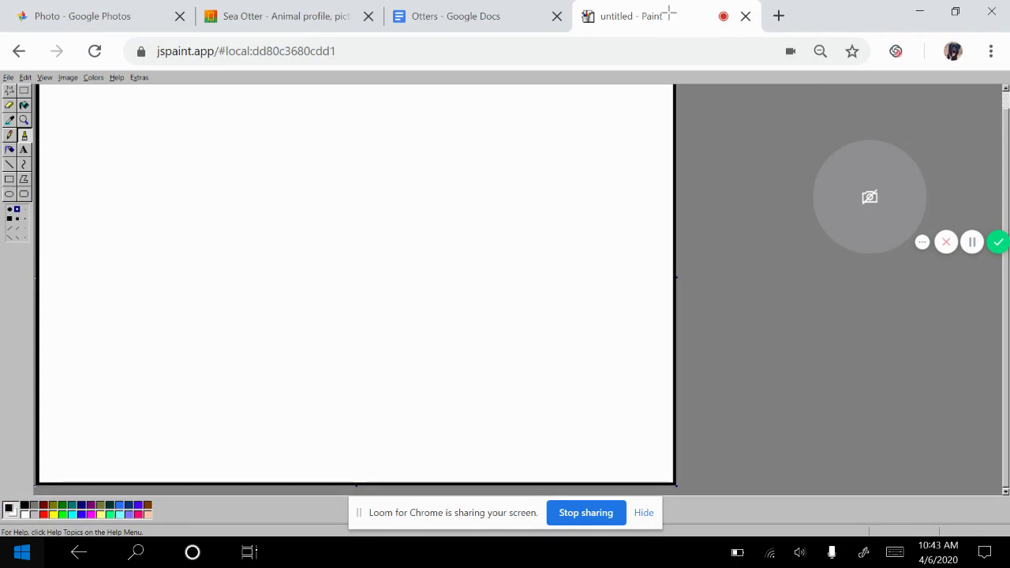
{"action": "mouse_move", "coordinate": [112, 101]}
{"action": "left_mouse_down"}
{"action": "mouse_move", "coordinate": [64, 112]}
{"action": "mouse_move", "coordinate": [50, 167]}
{"action": "mouse_move", "coordinate": [86, 233]}
{"action": "mouse_move", "coordinate": [104, 232]}
{"action": "mouse_move", "coordinate": [148, 180]}
{"action": "mouse_move", "coordinate": [119, 103]}
{"action": "left_mouse_up"}
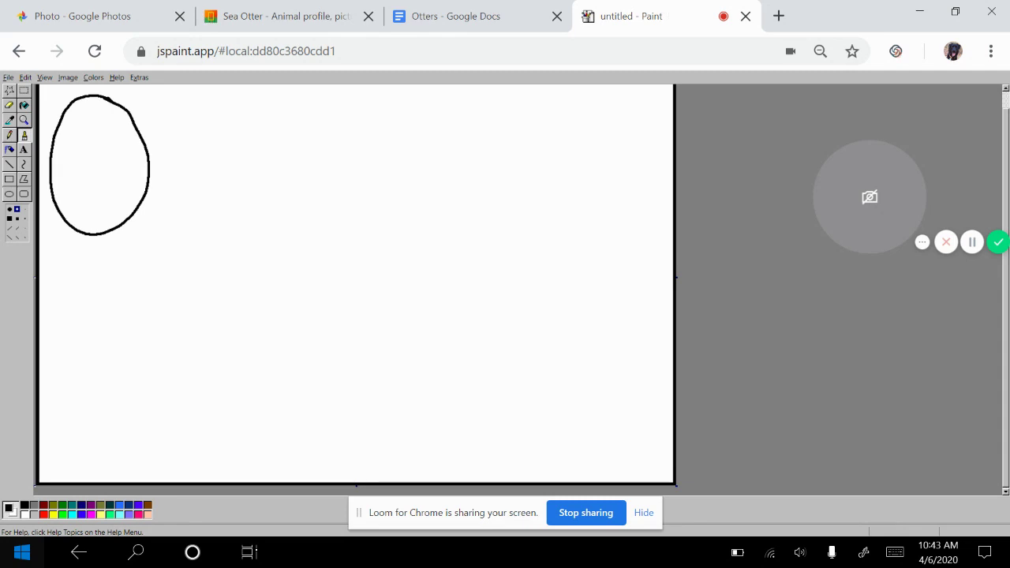
Draw a small inner oval to form a letter O, and add outer and inner edge lines that give it three-dimensional thickness.
{"action": "mouse_move", "coordinate": [101, 150]}
{"action": "left_mouse_down"}
{"action": "mouse_move", "coordinate": [86, 166]}
{"action": "mouse_move", "coordinate": [93, 190]}
{"action": "mouse_move", "coordinate": [106, 156]}
{"action": "mouse_move", "coordinate": [97, 147]}
{"action": "left_mouse_up"}
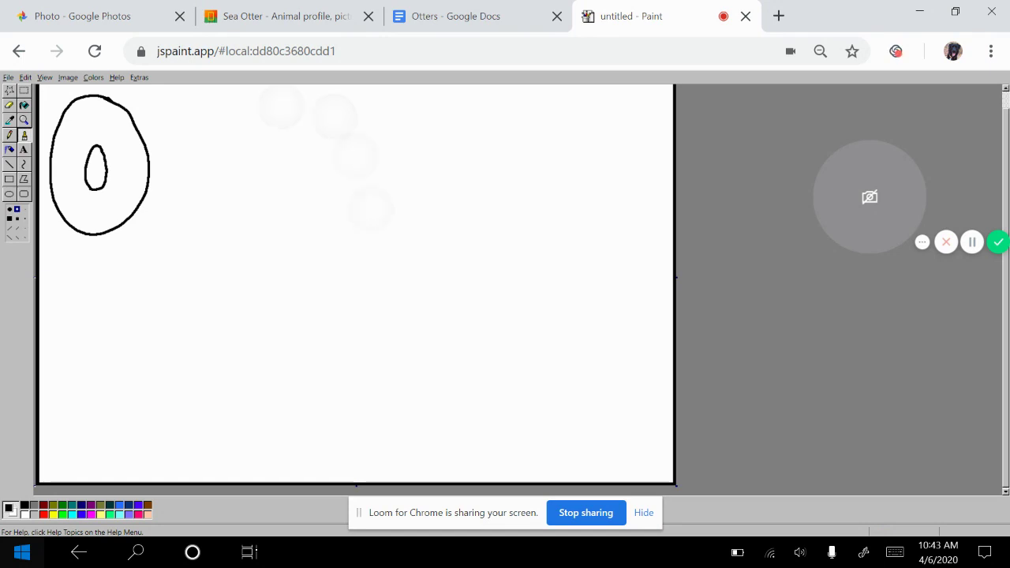
{"action": "scroll", "coordinate": [335, 149], "scroll_direction": "up", "scroll_amount": 1}
{"action": "scroll", "coordinate": [352, 171], "scroll_direction": "down", "scroll_amount": 1}
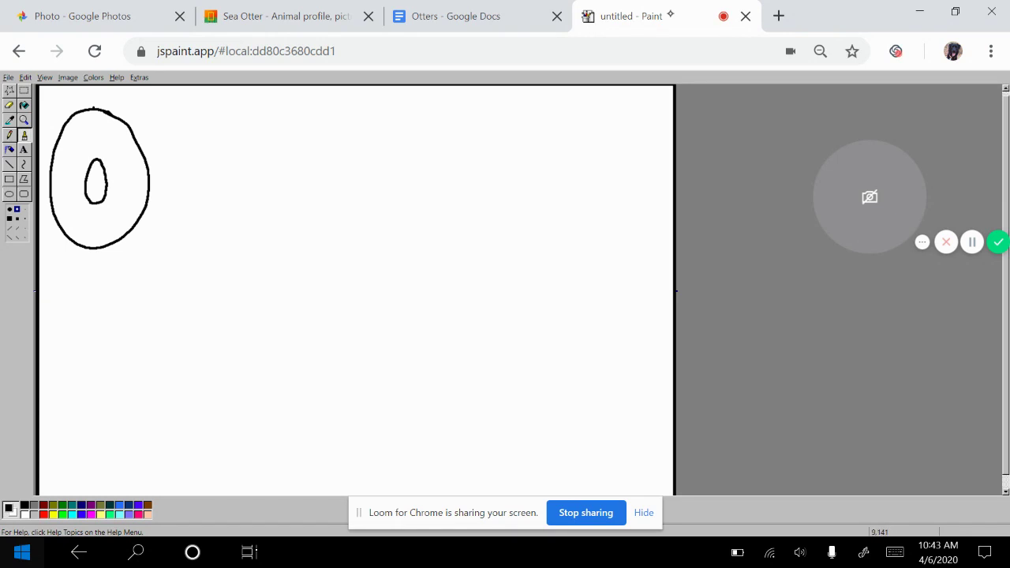
{"action": "mouse_move", "coordinate": [93, 107]}
{"action": "left_mouse_down"}
{"action": "mouse_move", "coordinate": [40, 181]}
{"action": "mouse_move", "coordinate": [50, 228]}
{"action": "mouse_move", "coordinate": [88, 249]}
{"action": "left_mouse_up"}
{"action": "left_click_drag", "start_coordinate": [95, 163], "coordinate": [95, 164]}
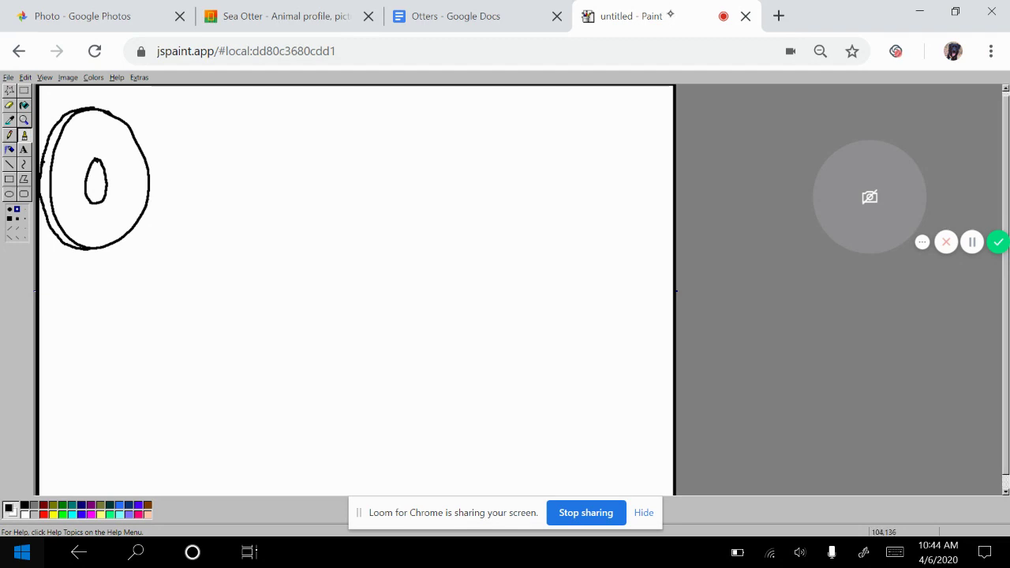
{"action": "left_click_drag", "start_coordinate": [95, 162], "coordinate": [91, 204]}
Draw the otter's tilted oval head below and to the right of the letter O, with two small rounded ears.
{"action": "mouse_move", "coordinate": [275, 266]}
{"action": "left_mouse_down"}
{"action": "mouse_move", "coordinate": [242, 275]}
{"action": "mouse_move", "coordinate": [202, 307]}
{"action": "mouse_move", "coordinate": [203, 358]}
{"action": "mouse_move", "coordinate": [217, 371]}
{"action": "mouse_move", "coordinate": [272, 370]}
{"action": "mouse_move", "coordinate": [316, 326]}
{"action": "mouse_move", "coordinate": [314, 299]}
{"action": "mouse_move", "coordinate": [276, 265]}
{"action": "left_mouse_up"}
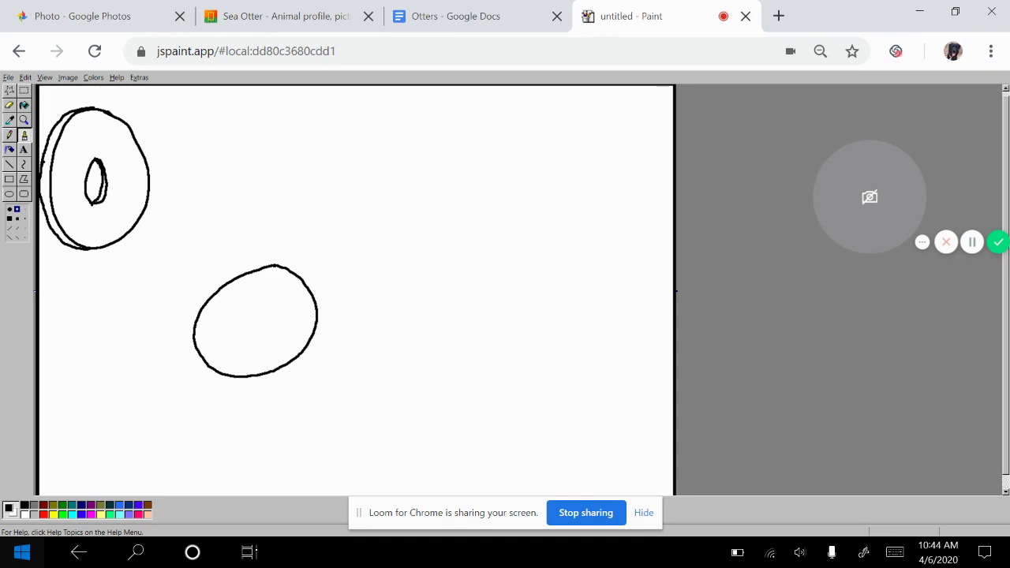
{"action": "left_click", "coordinate": [202, 339]}
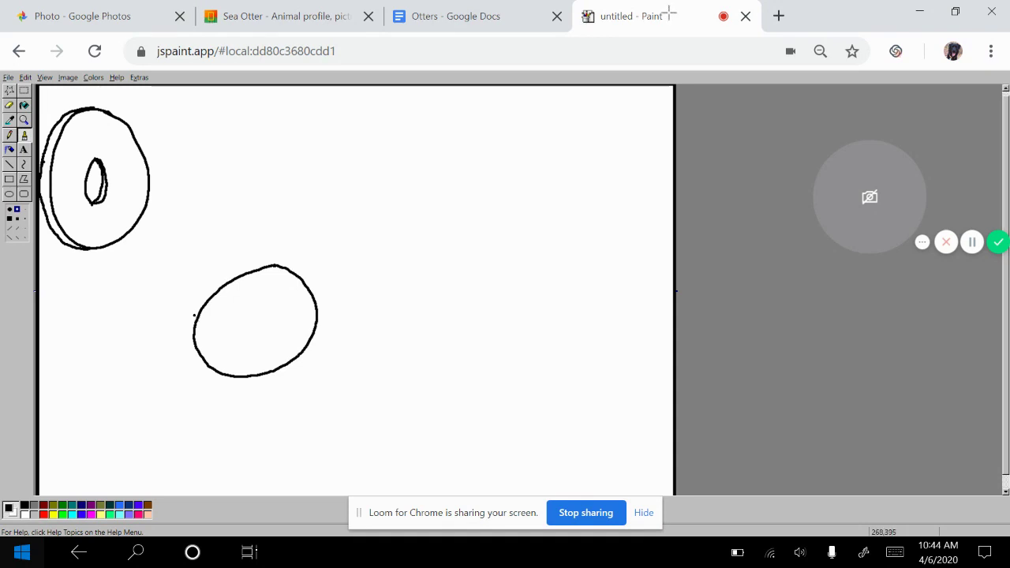
{"action": "mouse_move", "coordinate": [195, 316]}
{"action": "left_mouse_down"}
{"action": "mouse_move", "coordinate": [190, 342]}
{"action": "mouse_move", "coordinate": [197, 314]}
{"action": "left_mouse_up"}
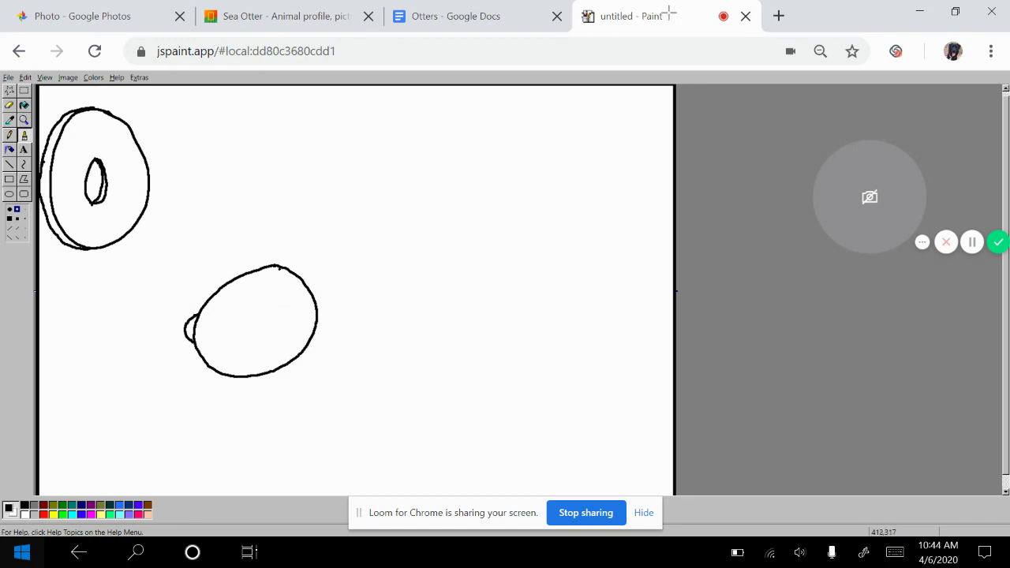
{"action": "left_click_drag", "start_coordinate": [195, 323], "coordinate": [193, 332]}
{"action": "left_click", "coordinate": [274, 252]}
{"action": "left_click_drag", "start_coordinate": [278, 258], "coordinate": [292, 271]}
Draw a curved muzzle line across the otter's face, ending in jagged fur at both sides of the head.
{"action": "mouse_move", "coordinate": [236, 338]}
{"action": "left_mouse_down"}
{"action": "mouse_move", "coordinate": [270, 306]}
{"action": "mouse_move", "coordinate": [300, 304]}
{"action": "left_mouse_up"}
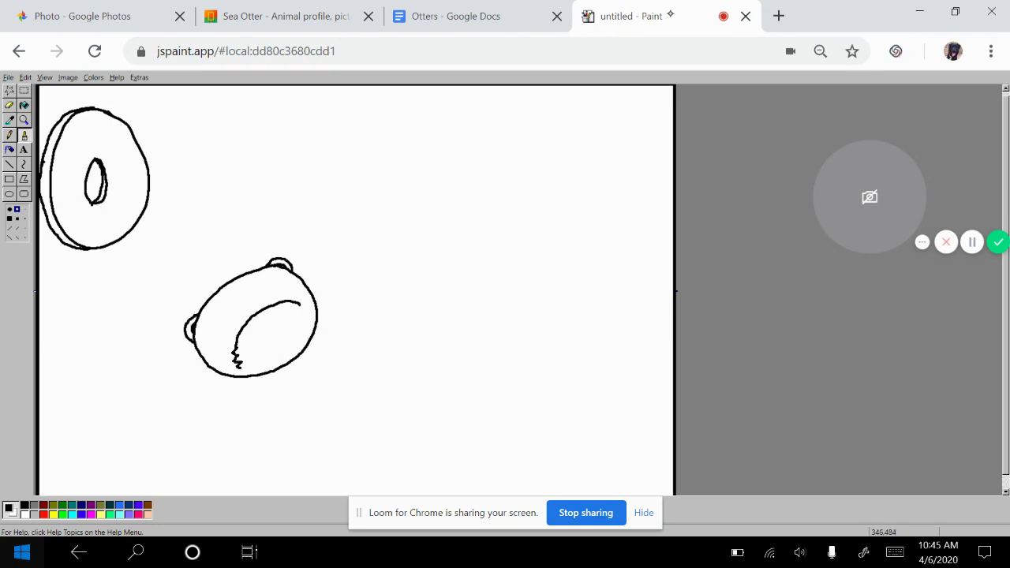
{"action": "left_click_drag", "start_coordinate": [236, 355], "coordinate": [240, 374]}
{"action": "left_click", "coordinate": [265, 386]}
{"action": "left_click_drag", "start_coordinate": [307, 311], "coordinate": [313, 322]}
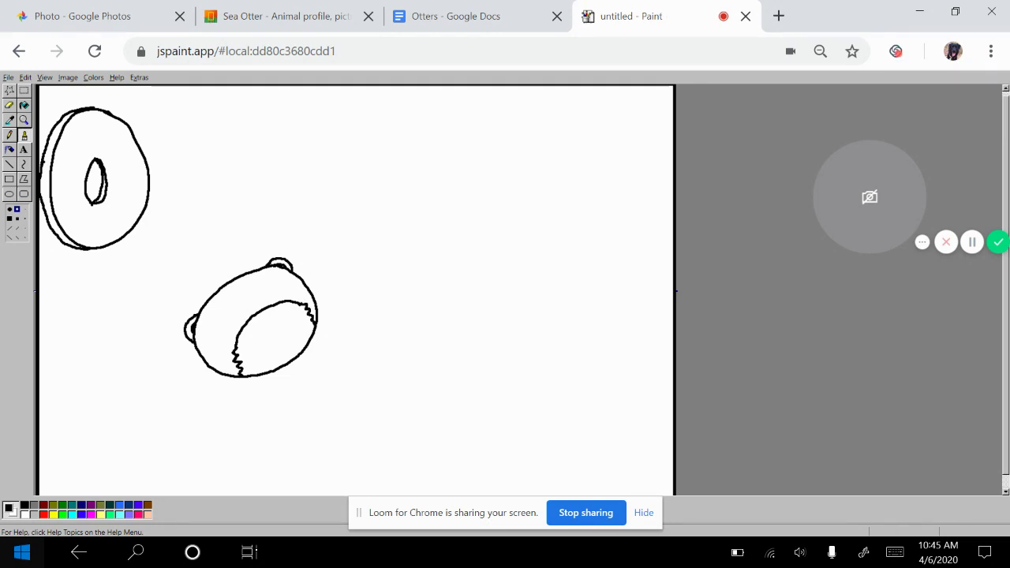
Draw a solid black nose at the top of the muzzle, with two curved cheeks and a small open mouth beneath.
{"action": "left_click", "coordinate": [262, 321]}
{"action": "mouse_move", "coordinate": [247, 322]}
{"action": "left_mouse_down"}
{"action": "mouse_move", "coordinate": [271, 307]}
{"action": "mouse_move", "coordinate": [253, 319]}
{"action": "left_mouse_up"}
{"action": "left_click_drag", "start_coordinate": [259, 321], "coordinate": [273, 313]}
{"action": "scroll", "coordinate": [267, 323], "scroll_direction": "down", "scroll_amount": 1}
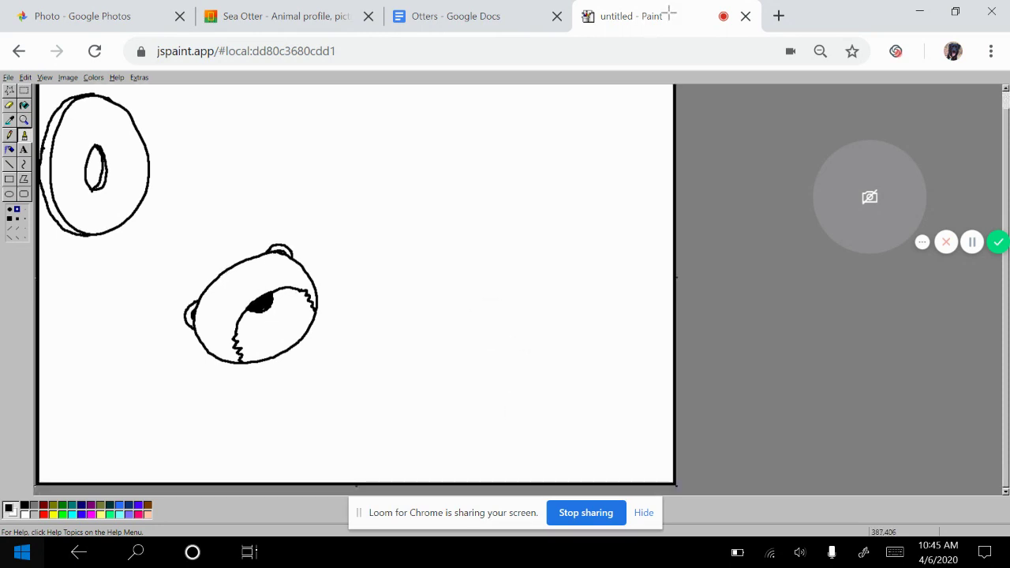
{"action": "left_click_drag", "start_coordinate": [271, 316], "coordinate": [246, 332]}
{"action": "left_click_drag", "start_coordinate": [271, 316], "coordinate": [293, 301]}
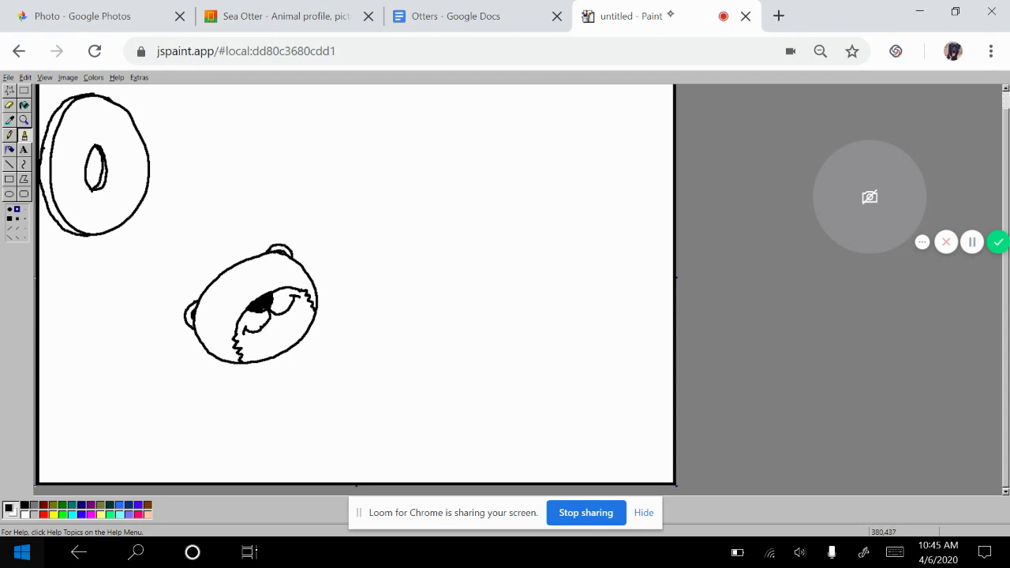
{"action": "left_click_drag", "start_coordinate": [261, 326], "coordinate": [283, 319]}
{"action": "left_click", "coordinate": [9, 104]}
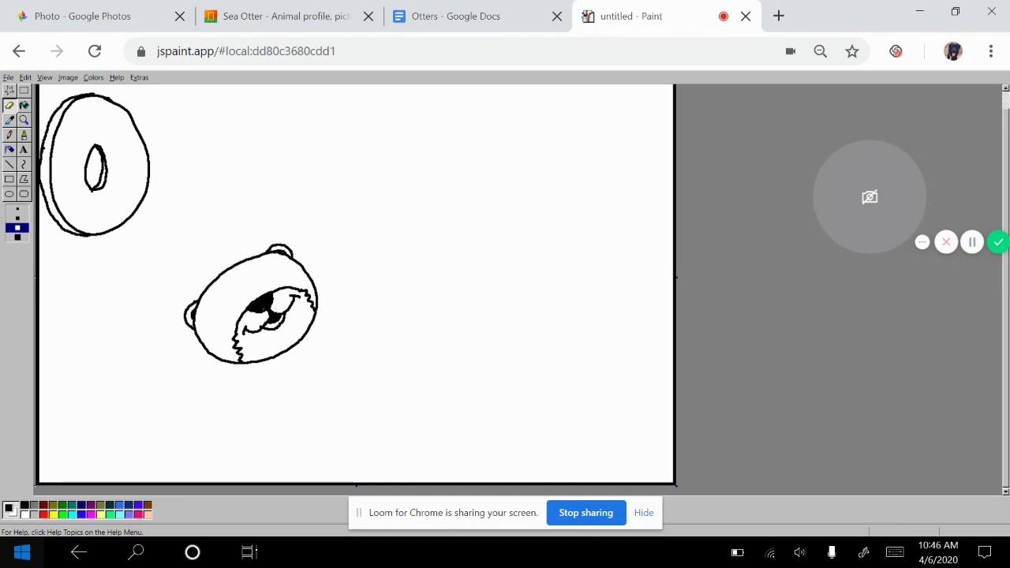
Draw two round eyes with black pupils above the nose using the Brush, and add short eyebrows.
{"action": "left_click", "coordinate": [24, 135]}
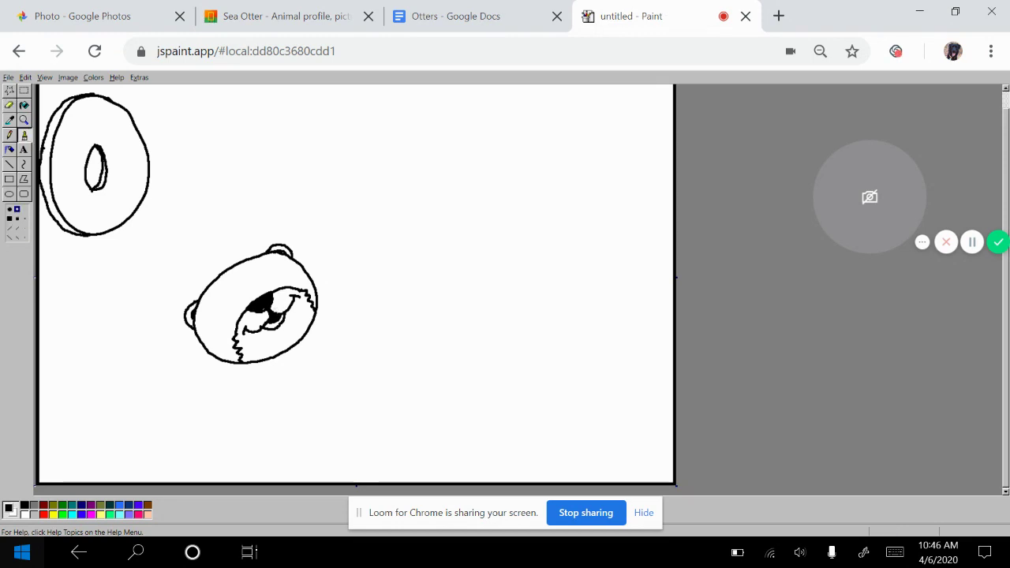
{"action": "left_click", "coordinate": [231, 289]}
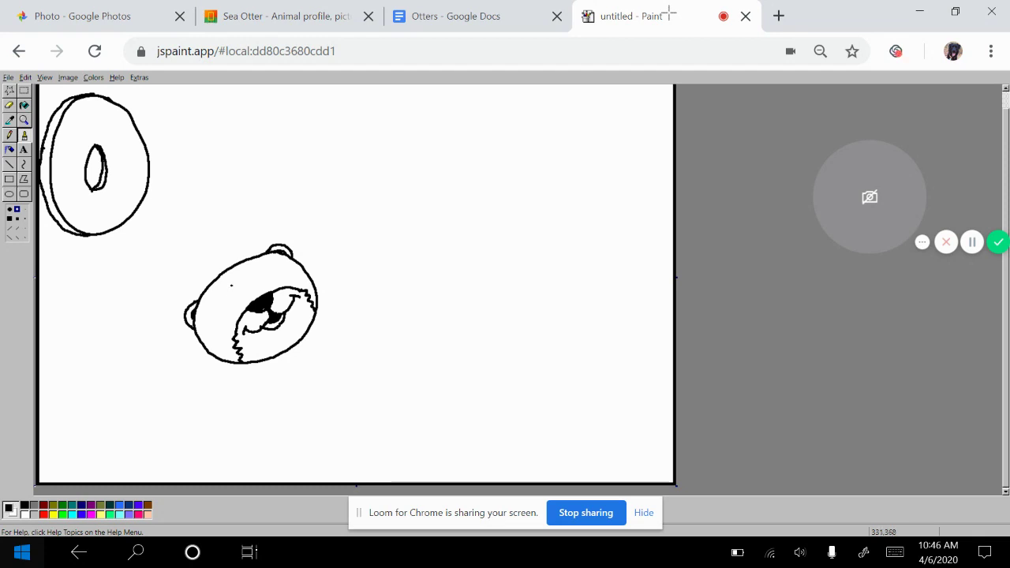
{"action": "mouse_move", "coordinate": [230, 286]}
{"action": "left_mouse_down"}
{"action": "mouse_move", "coordinate": [227, 308]}
{"action": "mouse_move", "coordinate": [242, 306]}
{"action": "mouse_move", "coordinate": [245, 291]}
{"action": "mouse_move", "coordinate": [228, 285]}
{"action": "mouse_move", "coordinate": [251, 275]}
{"action": "mouse_move", "coordinate": [253, 288]}
{"action": "mouse_move", "coordinate": [270, 291]}
{"action": "mouse_move", "coordinate": [265, 268]}
{"action": "mouse_move", "coordinate": [251, 273]}
{"action": "left_mouse_up"}
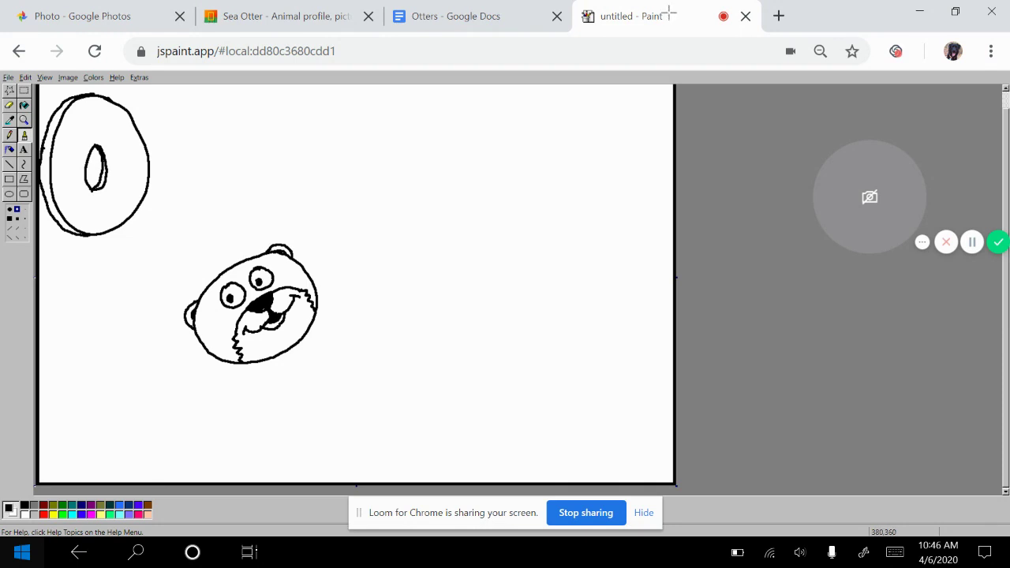
{"action": "left_click_drag", "start_coordinate": [214, 289], "coordinate": [265, 258]}
Draw three long curved whiskers on each side of the otter's muzzle.
{"action": "left_click_drag", "start_coordinate": [237, 320], "coordinate": [190, 371]}
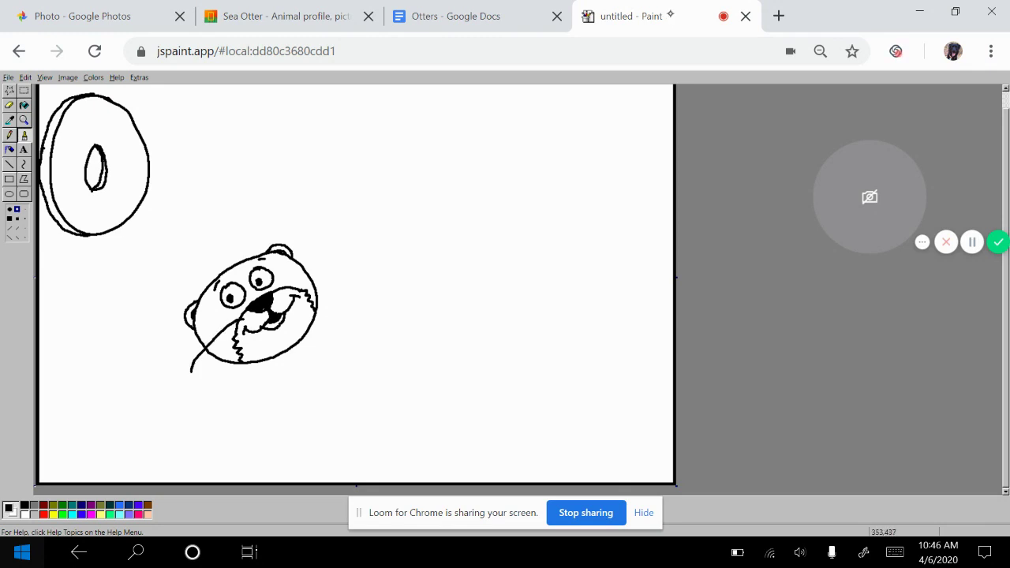
{"action": "left_click_drag", "start_coordinate": [235, 324], "coordinate": [209, 376]}
{"action": "mouse_move", "coordinate": [287, 297]}
{"action": "left_mouse_down"}
{"action": "mouse_move", "coordinate": [333, 272]}
{"action": "mouse_move", "coordinate": [327, 312]}
{"action": "mouse_move", "coordinate": [335, 318]}
{"action": "left_mouse_up"}
{"action": "left_click_drag", "start_coordinate": [248, 329], "coordinate": [230, 362]}
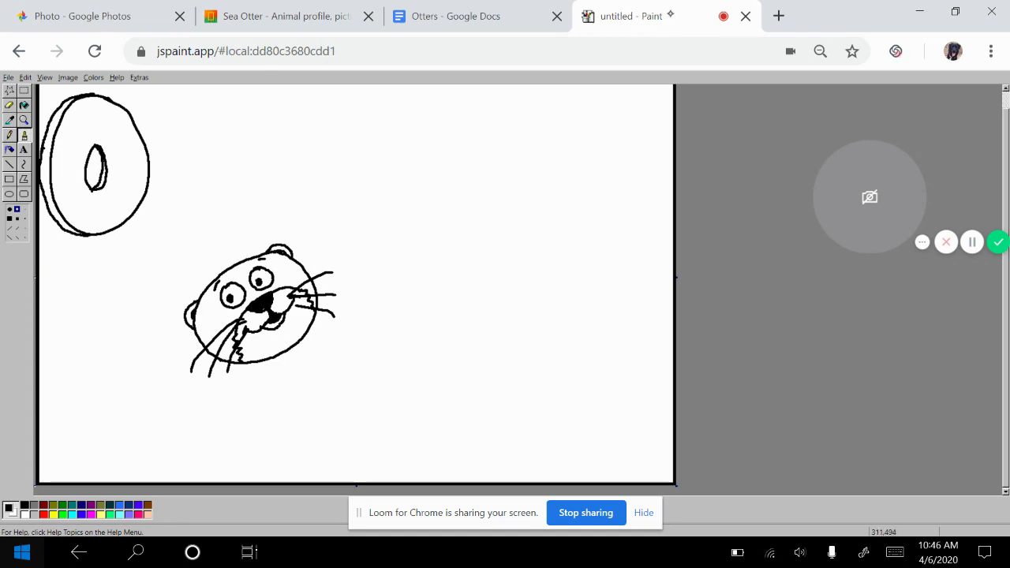
Draw a jagged neck fur line under the head and a rounded front paw with toe lines and furry sides.
{"action": "left_click_drag", "start_coordinate": [217, 365], "coordinate": [213, 385]}
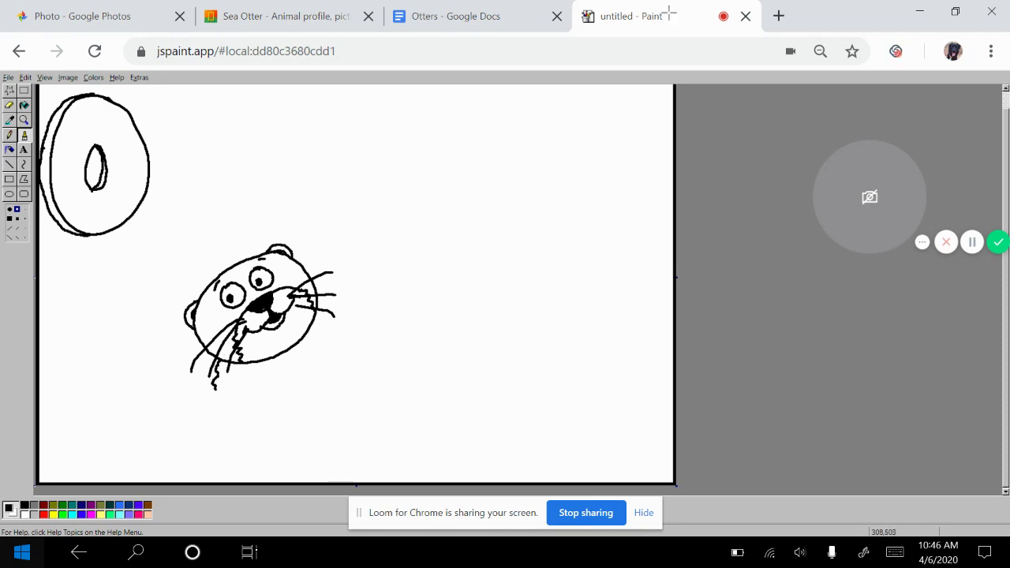
{"action": "left_click", "coordinate": [279, 376]}
{"action": "mouse_move", "coordinate": [279, 374]}
{"action": "left_mouse_down"}
{"action": "mouse_move", "coordinate": [309, 346]}
{"action": "mouse_move", "coordinate": [324, 361]}
{"action": "mouse_move", "coordinate": [317, 386]}
{"action": "left_mouse_up"}
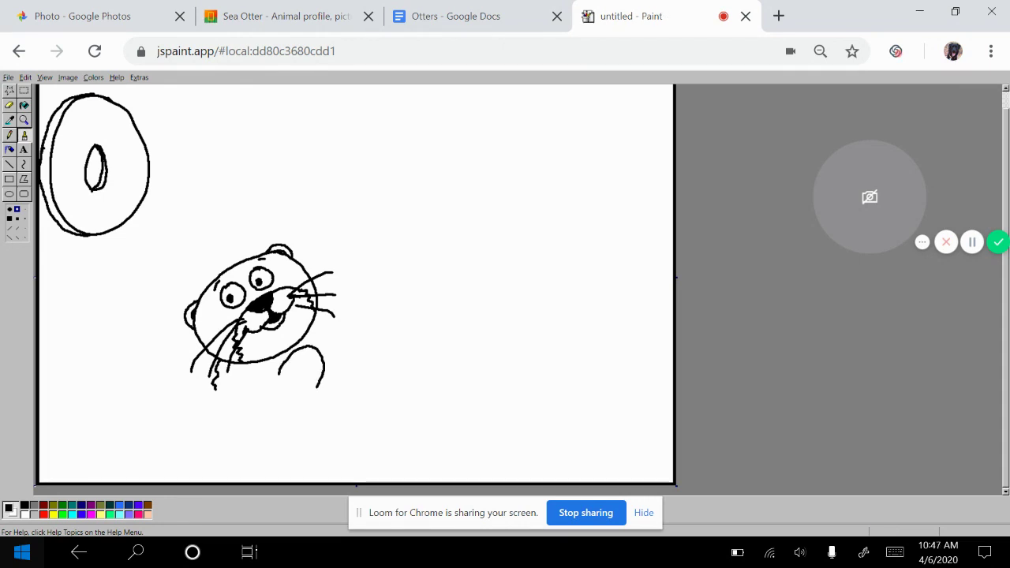
{"action": "mouse_move", "coordinate": [280, 375]}
{"action": "left_mouse_down"}
{"action": "mouse_move", "coordinate": [272, 390]}
{"action": "mouse_move", "coordinate": [317, 398]}
{"action": "left_mouse_up"}
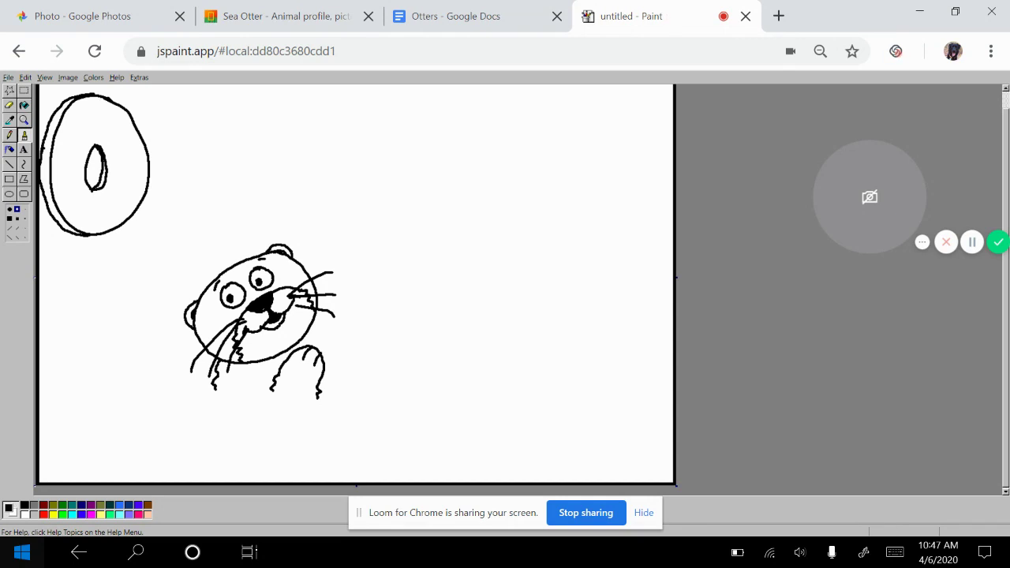
Draw the second front paw as a round shape with toe lines beside the head, and add a jagged furry arm edge.
{"action": "left_click", "coordinate": [365, 315]}
{"action": "left_click", "coordinate": [521, 334]}
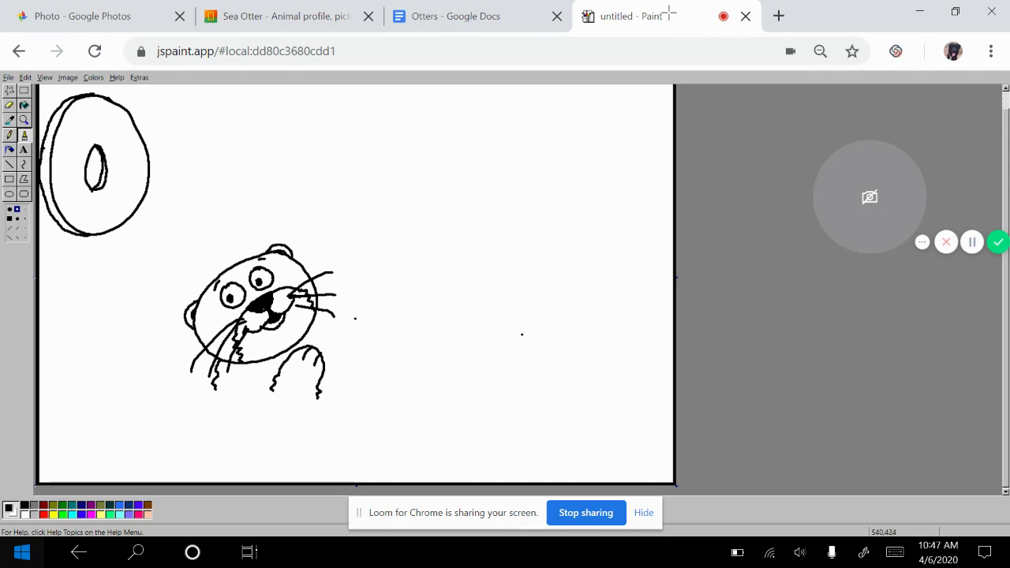
{"action": "mouse_move", "coordinate": [360, 314]}
{"action": "left_mouse_down"}
{"action": "mouse_move", "coordinate": [344, 314]}
{"action": "mouse_move", "coordinate": [328, 337]}
{"action": "mouse_move", "coordinate": [347, 353]}
{"action": "mouse_move", "coordinate": [370, 343]}
{"action": "mouse_move", "coordinate": [373, 319]}
{"action": "mouse_move", "coordinate": [360, 313]}
{"action": "left_mouse_up"}
{"action": "left_click", "coordinate": [363, 339]}
{"action": "left_click", "coordinate": [576, 438]}
{"action": "left_click_drag", "start_coordinate": [341, 338], "coordinate": [339, 348]}
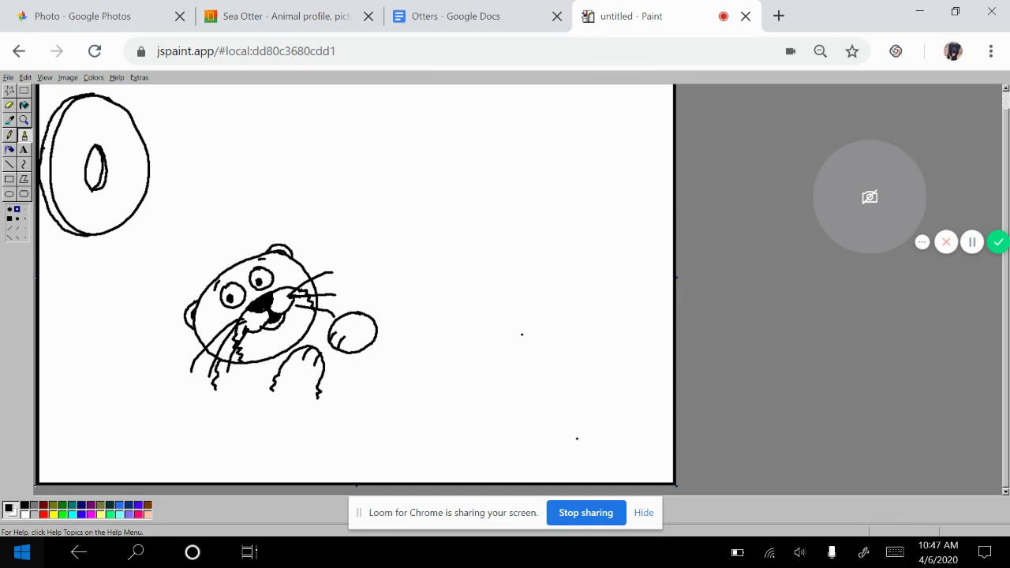
{"action": "left_click", "coordinate": [381, 312]}
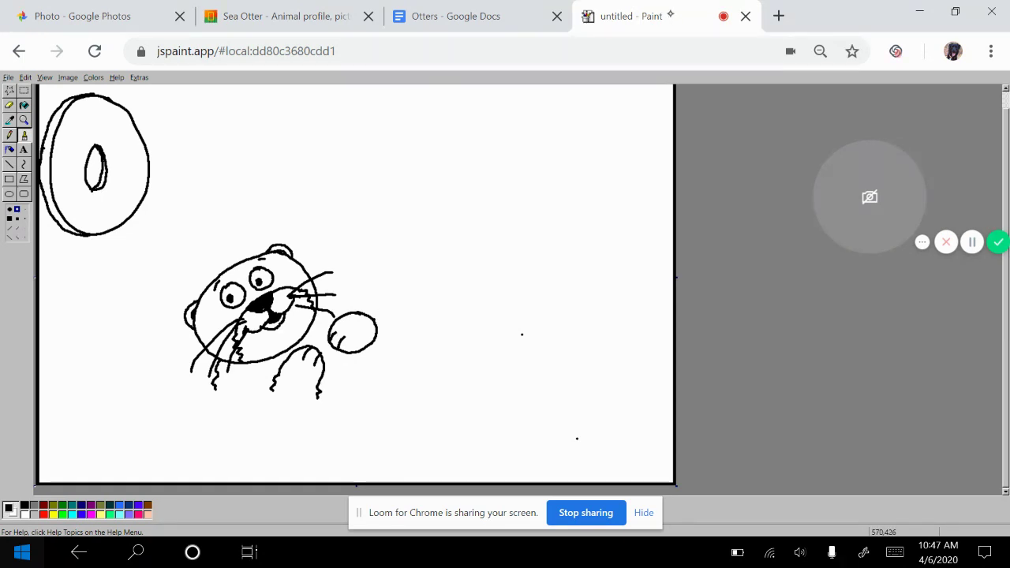
{"action": "left_click_drag", "start_coordinate": [376, 318], "coordinate": [410, 359]}
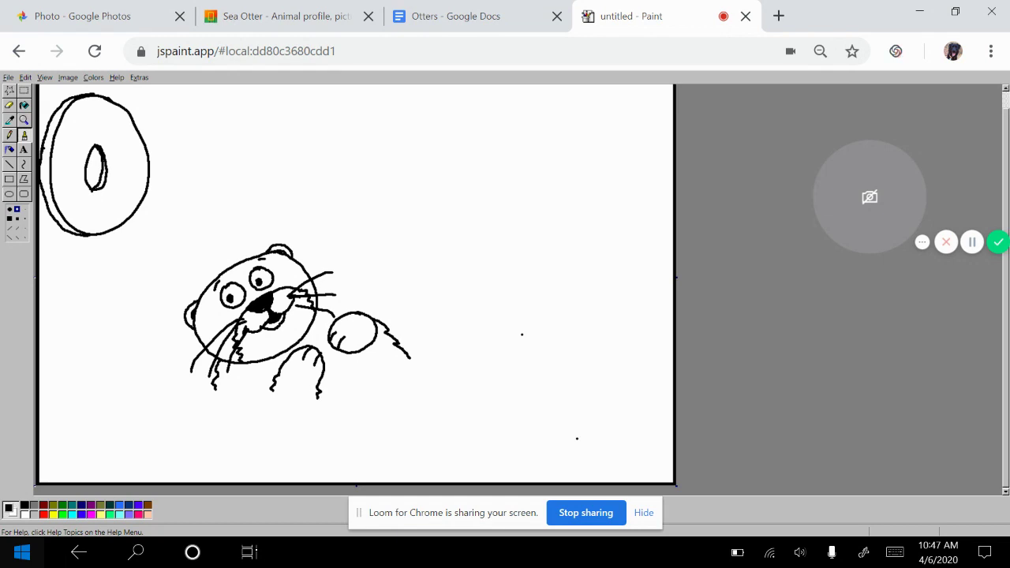
Draw a wavy waterline below the otter's head and paws, extending to the canvas's left edge.
{"action": "left_click", "coordinate": [327, 400]}
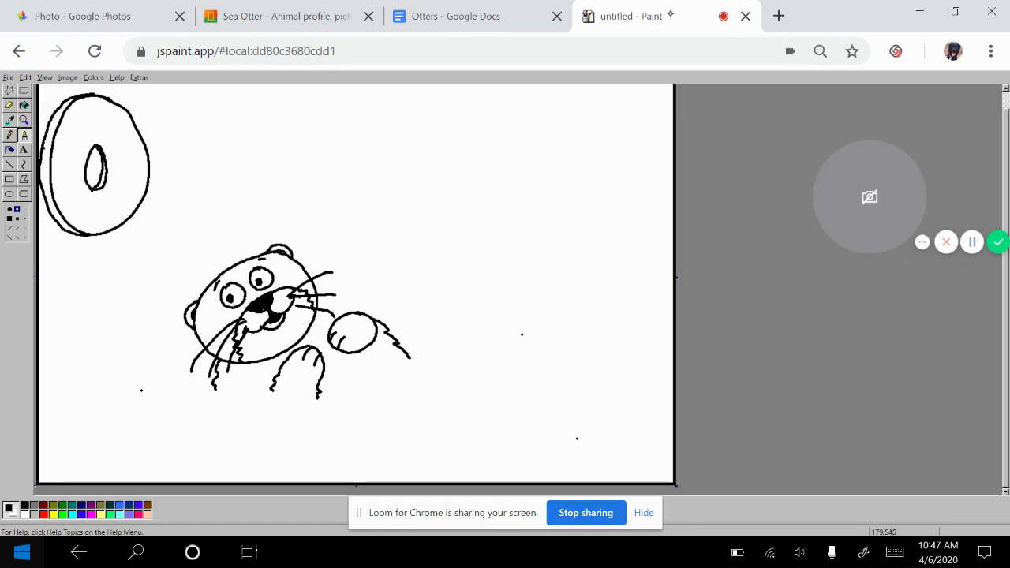
{"action": "mouse_move", "coordinate": [137, 389]}
{"action": "left_mouse_down"}
{"action": "mouse_move", "coordinate": [243, 379]}
{"action": "mouse_move", "coordinate": [325, 396]}
{"action": "mouse_move", "coordinate": [507, 377]}
{"action": "left_mouse_up"}
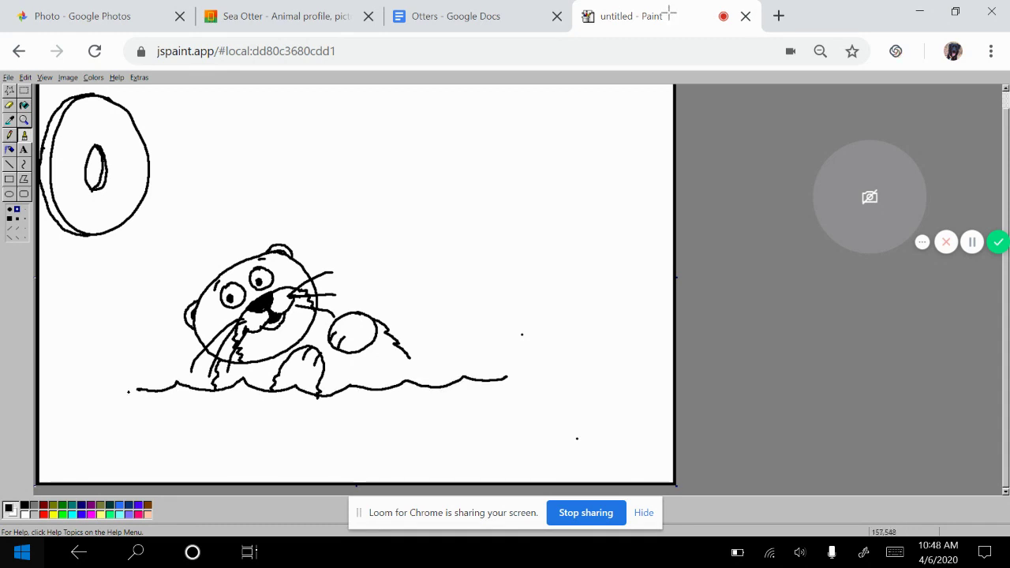
{"action": "left_click_drag", "start_coordinate": [137, 388], "coordinate": [39, 391]}
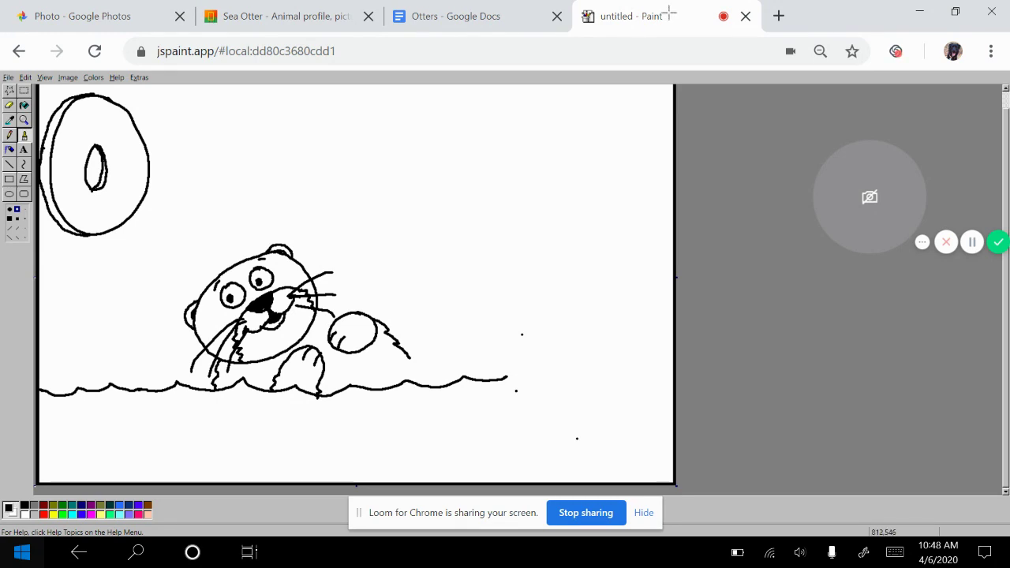
Draw two upright webbed hind feet with rounded toes and inner toe lines at the right end of the waterline.
{"action": "mouse_move", "coordinate": [515, 388]}
{"action": "left_mouse_down"}
{"action": "mouse_move", "coordinate": [500, 323]}
{"action": "mouse_move", "coordinate": [511, 329]}
{"action": "mouse_move", "coordinate": [524, 313]}
{"action": "mouse_move", "coordinate": [532, 325]}
{"action": "mouse_move", "coordinate": [544, 316]}
{"action": "mouse_move", "coordinate": [547, 387]}
{"action": "left_mouse_up"}
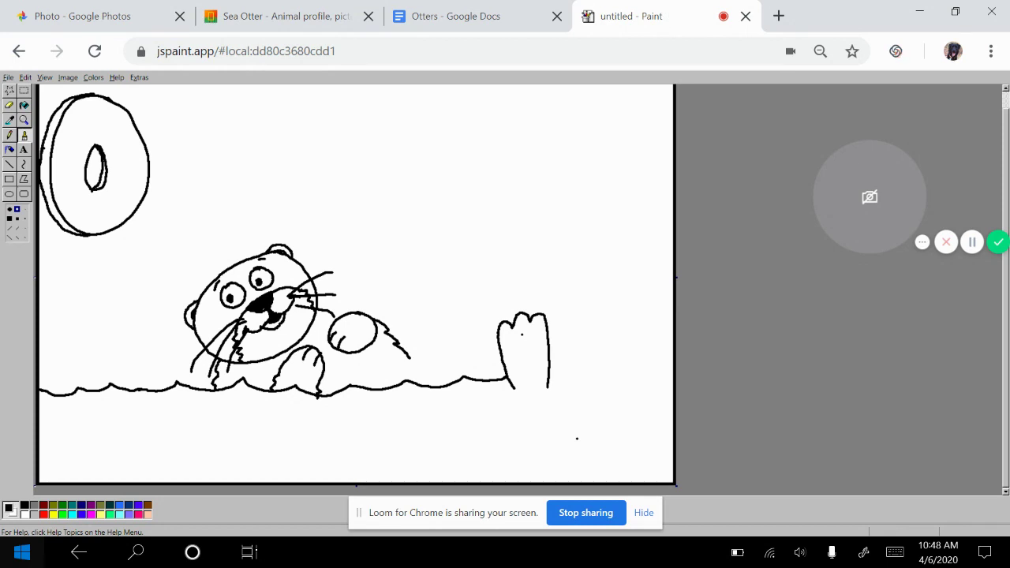
{"action": "left_click", "coordinate": [577, 366]}
{"action": "mouse_move", "coordinate": [571, 382]}
{"action": "left_mouse_down"}
{"action": "mouse_move", "coordinate": [558, 314]}
{"action": "mouse_move", "coordinate": [592, 303]}
{"action": "mouse_move", "coordinate": [601, 308]}
{"action": "mouse_move", "coordinate": [603, 383]}
{"action": "left_mouse_up"}
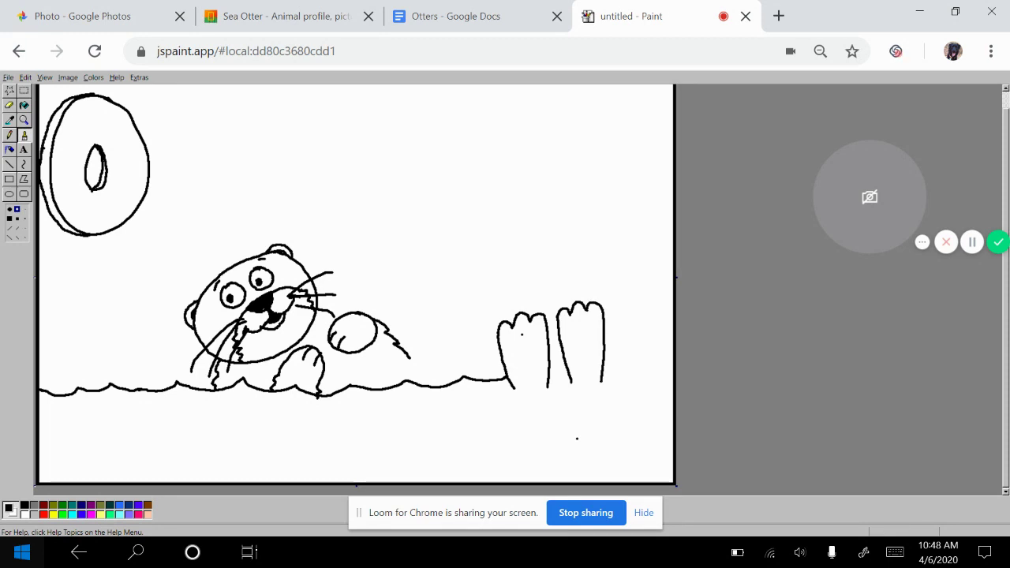
{"action": "mouse_move", "coordinate": [520, 334]}
{"action": "left_mouse_down"}
{"action": "mouse_move", "coordinate": [516, 365]}
{"action": "mouse_move", "coordinate": [585, 350]}
{"action": "left_mouse_up"}
{"action": "left_click_drag", "start_coordinate": [594, 322], "coordinate": [595, 354]}
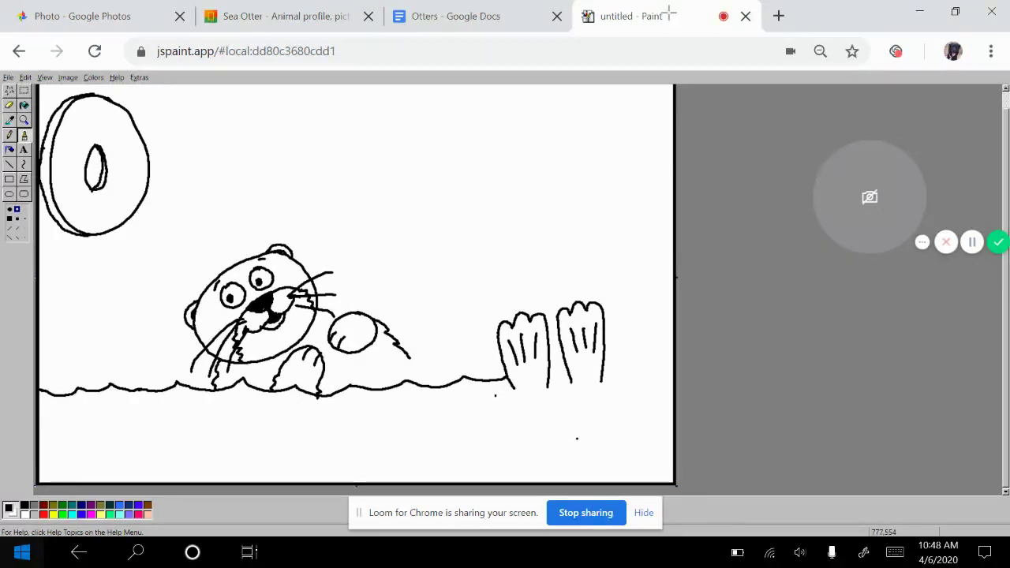
Draw ripples around the base of the hind feet and extend the waterline past them to the canvas's right edge.
{"action": "mouse_move", "coordinate": [492, 392]}
{"action": "left_mouse_down"}
{"action": "mouse_move", "coordinate": [557, 389]}
{"action": "mouse_move", "coordinate": [570, 374]}
{"action": "mouse_move", "coordinate": [601, 381]}
{"action": "mouse_move", "coordinate": [571, 388]}
{"action": "mouse_move", "coordinate": [641, 385]}
{"action": "left_mouse_up"}
{"action": "left_click_drag", "start_coordinate": [550, 377], "coordinate": [673, 371]}
{"action": "key", "text": "ctrl+z"}
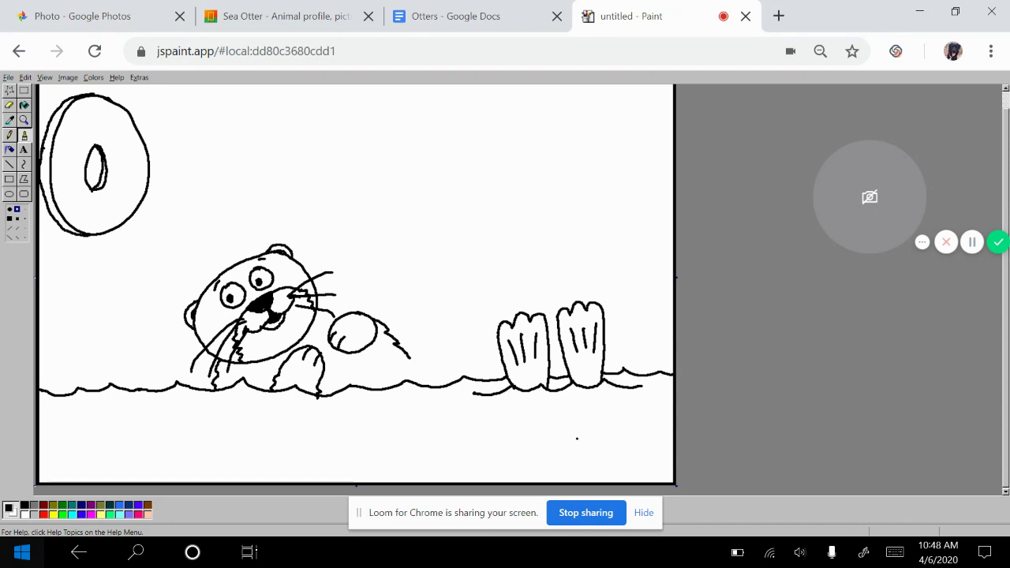
Draw three short wave lines across the water in the foreground below the otter.
{"action": "mouse_move", "coordinate": [78, 448]}
{"action": "left_mouse_down"}
{"action": "mouse_move", "coordinate": [121, 438]}
{"action": "mouse_move", "coordinate": [195, 444]}
{"action": "left_mouse_up"}
{"action": "left_click_drag", "start_coordinate": [319, 453], "coordinate": [432, 445]}
{"action": "left_click_drag", "start_coordinate": [496, 443], "coordinate": [617, 438]}
{"action": "left_click", "coordinate": [590, 445]}
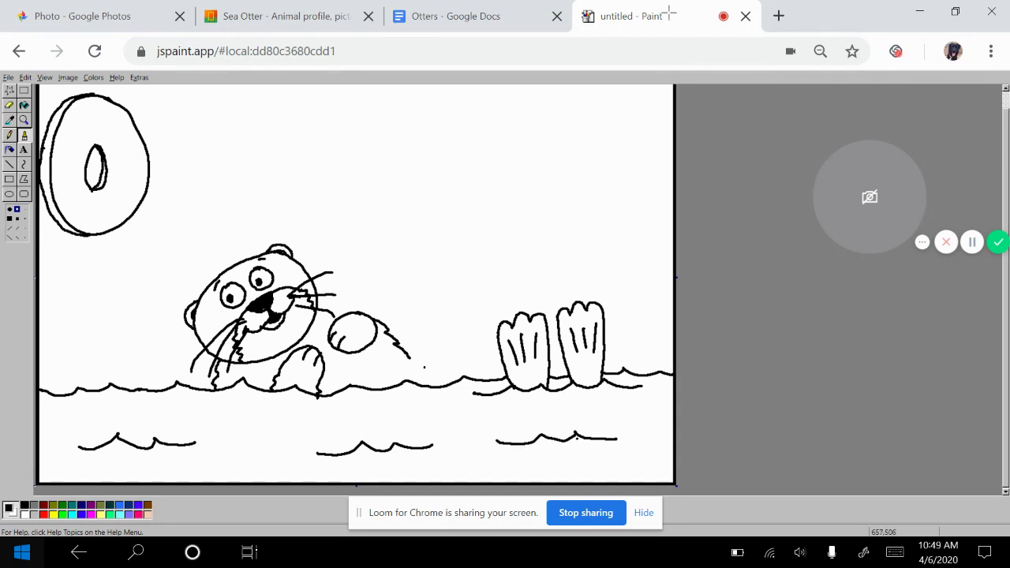
Complete the otter's body edge down to the waterline, and draw a wavy horizon with two short ripples behind the otter.
{"action": "left_click_drag", "start_coordinate": [434, 366], "coordinate": [461, 377]}
{"action": "mouse_move", "coordinate": [39, 297]}
{"action": "left_mouse_down"}
{"action": "mouse_move", "coordinate": [129, 284]}
{"action": "mouse_move", "coordinate": [202, 290]}
{"action": "left_mouse_up"}
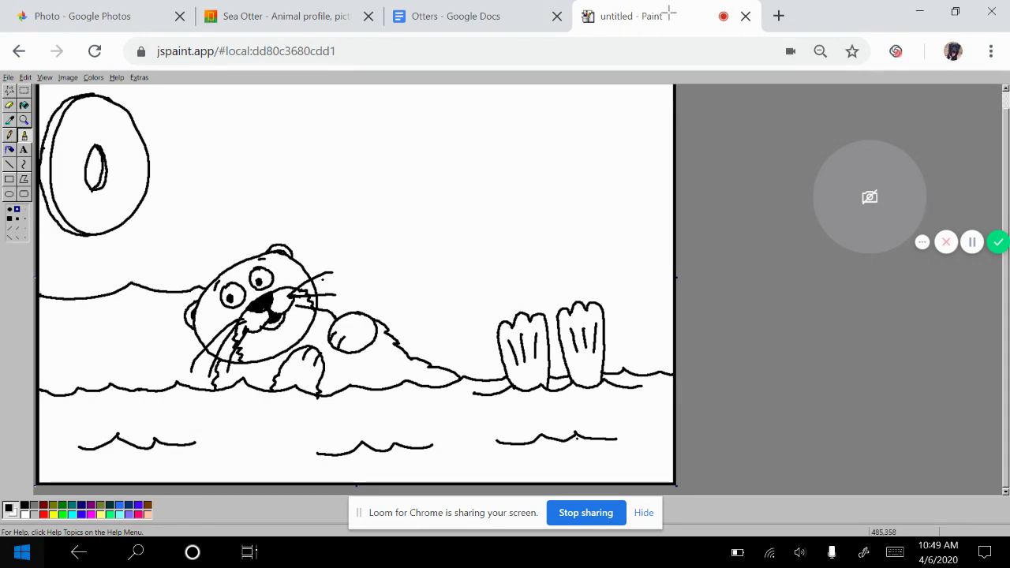
{"action": "left_click_drag", "start_coordinate": [313, 278], "coordinate": [665, 283]}
{"action": "left_click_drag", "start_coordinate": [422, 319], "coordinate": [491, 315]}
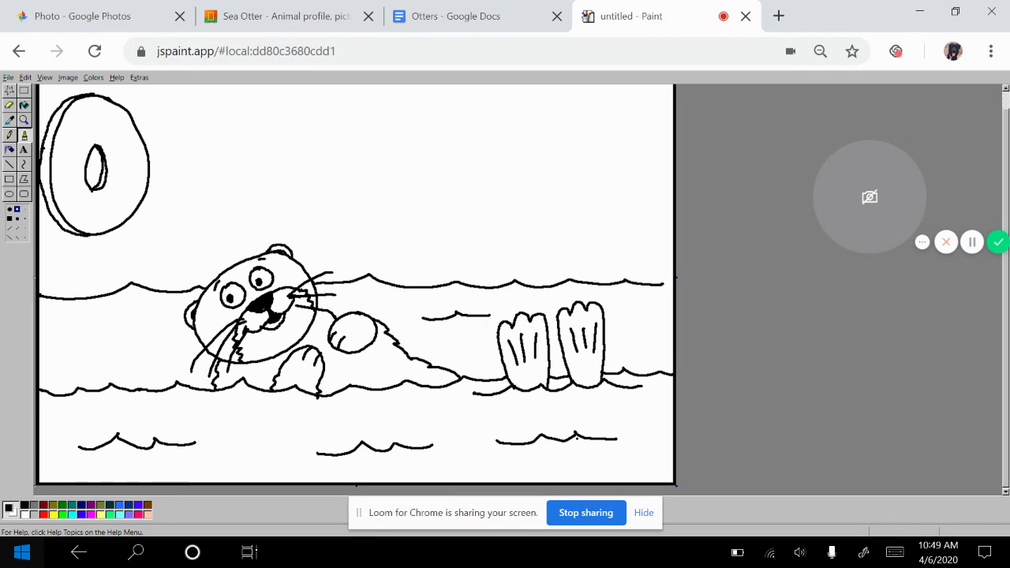
{"action": "left_click_drag", "start_coordinate": [59, 332], "coordinate": [143, 327]}
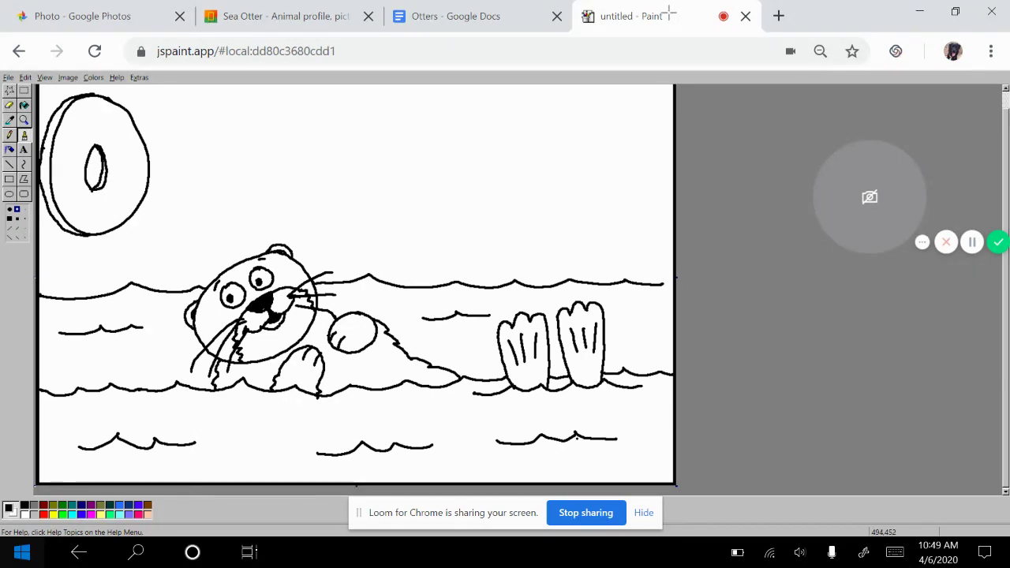
Draw a ridged clam shell held between the otter's two front paws.
{"action": "left_click_drag", "start_coordinate": [322, 327], "coordinate": [323, 327]}
{"action": "mouse_move", "coordinate": [325, 374]}
{"action": "left_mouse_down"}
{"action": "mouse_move", "coordinate": [333, 383]}
{"action": "mouse_move", "coordinate": [355, 353]}
{"action": "mouse_move", "coordinate": [331, 374]}
{"action": "mouse_move", "coordinate": [340, 366]}
{"action": "left_mouse_up"}
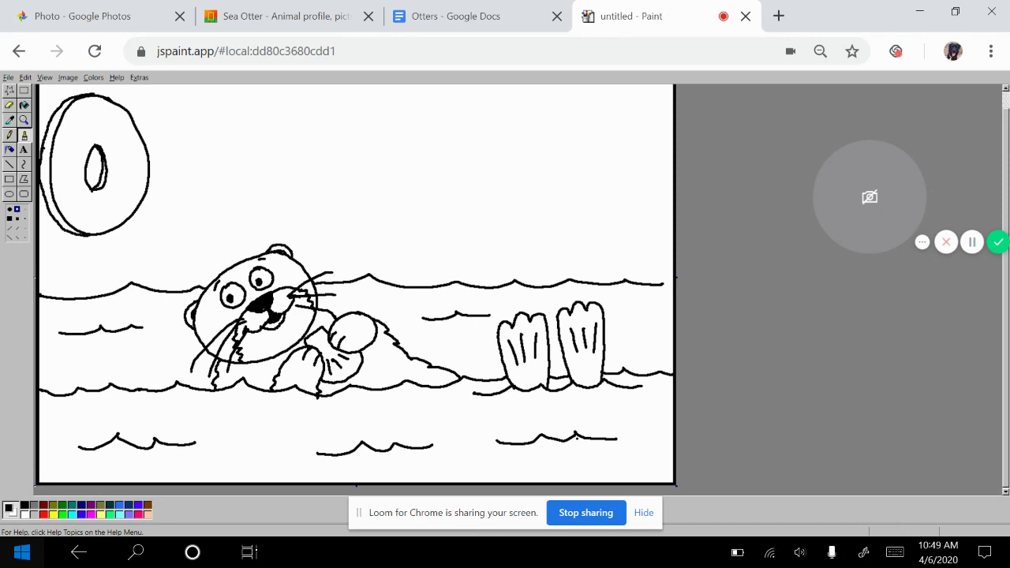
Extend the wavy horizon to the canvas's right edge and draw a short ripple in the foreground below the otter.
{"action": "left_click_drag", "start_coordinate": [661, 281], "coordinate": [674, 283]}
{"action": "left_click_drag", "start_coordinate": [221, 422], "coordinate": [278, 422]}
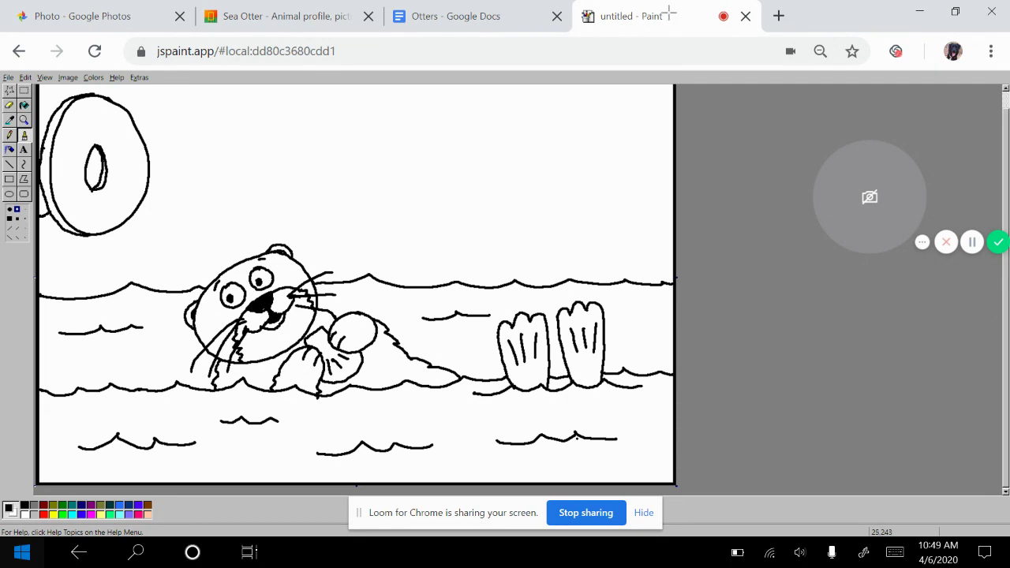
Draw a range of five mountain peaks behind the water, from the letter O to the canvas's right edge.
{"action": "mouse_move", "coordinate": [153, 176]}
{"action": "left_mouse_down"}
{"action": "mouse_move", "coordinate": [208, 130]}
{"action": "mouse_move", "coordinate": [262, 160]}
{"action": "mouse_move", "coordinate": [318, 123]}
{"action": "mouse_move", "coordinate": [365, 145]}
{"action": "mouse_move", "coordinate": [335, 181]}
{"action": "left_mouse_up"}
{"action": "mouse_move", "coordinate": [370, 146]}
{"action": "left_mouse_down"}
{"action": "mouse_move", "coordinate": [392, 121]}
{"action": "mouse_move", "coordinate": [457, 175]}
{"action": "left_mouse_up"}
{"action": "mouse_move", "coordinate": [411, 238]}
{"action": "left_mouse_down"}
{"action": "mouse_move", "coordinate": [504, 127]}
{"action": "mouse_move", "coordinate": [593, 174]}
{"action": "mouse_move", "coordinate": [586, 145]}
{"action": "mouse_move", "coordinate": [614, 125]}
{"action": "mouse_move", "coordinate": [672, 151]}
{"action": "left_mouse_up"}
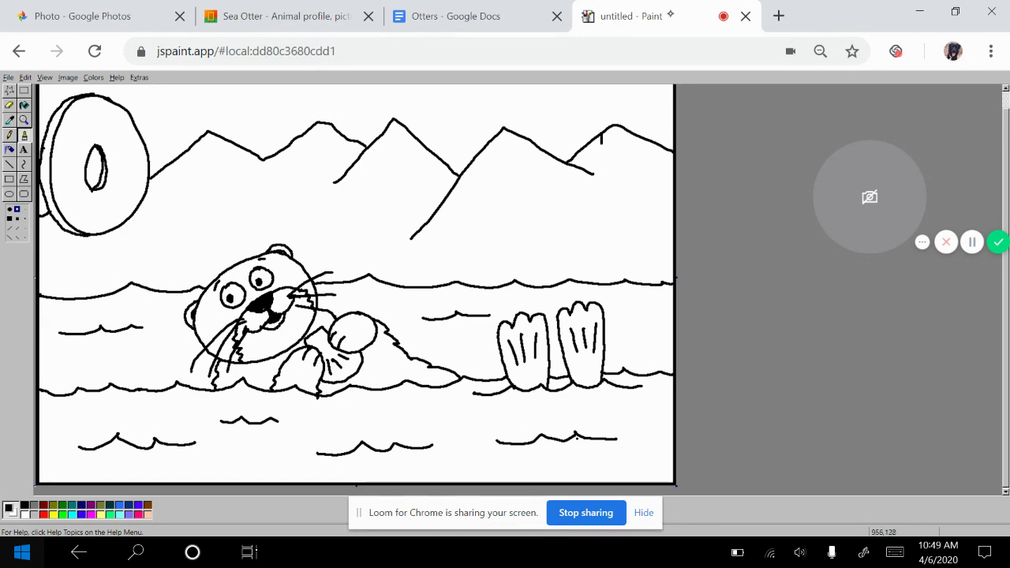
Draw jagged snow-cap lines below the tips of the five mountain peaks.
{"action": "left_click_drag", "start_coordinate": [601, 143], "coordinate": [629, 138]}
{"action": "mouse_move", "coordinate": [490, 145]}
{"action": "left_mouse_down"}
{"action": "mouse_move", "coordinate": [502, 136]}
{"action": "mouse_move", "coordinate": [524, 143]}
{"action": "left_mouse_up"}
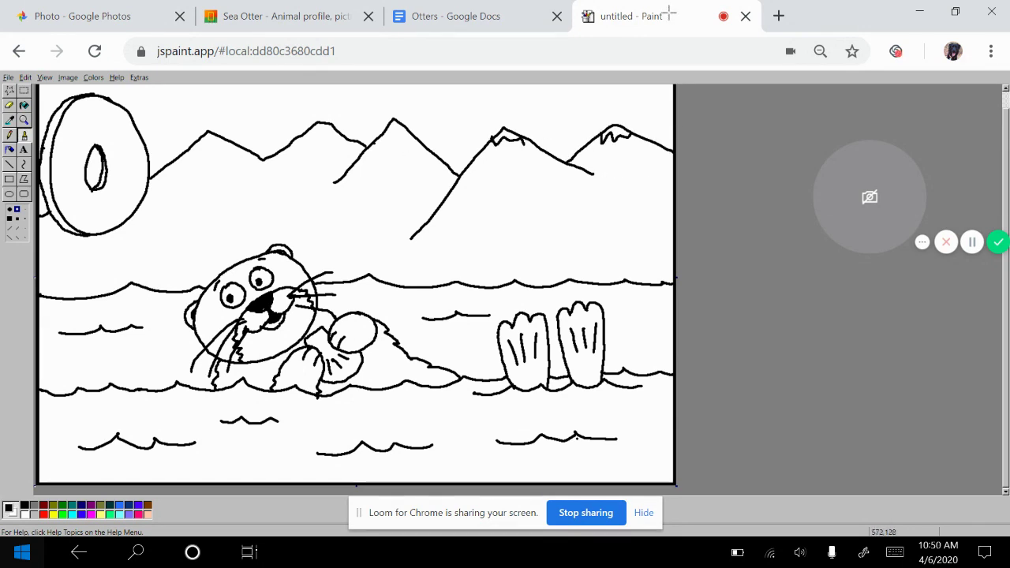
{"action": "mouse_move", "coordinate": [385, 146]}
{"action": "left_mouse_down"}
{"action": "mouse_move", "coordinate": [384, 137]}
{"action": "mouse_move", "coordinate": [414, 140]}
{"action": "left_mouse_up"}
{"action": "left_click_drag", "start_coordinate": [305, 143], "coordinate": [341, 140]}
{"action": "left_click_drag", "start_coordinate": [198, 150], "coordinate": [228, 145]}
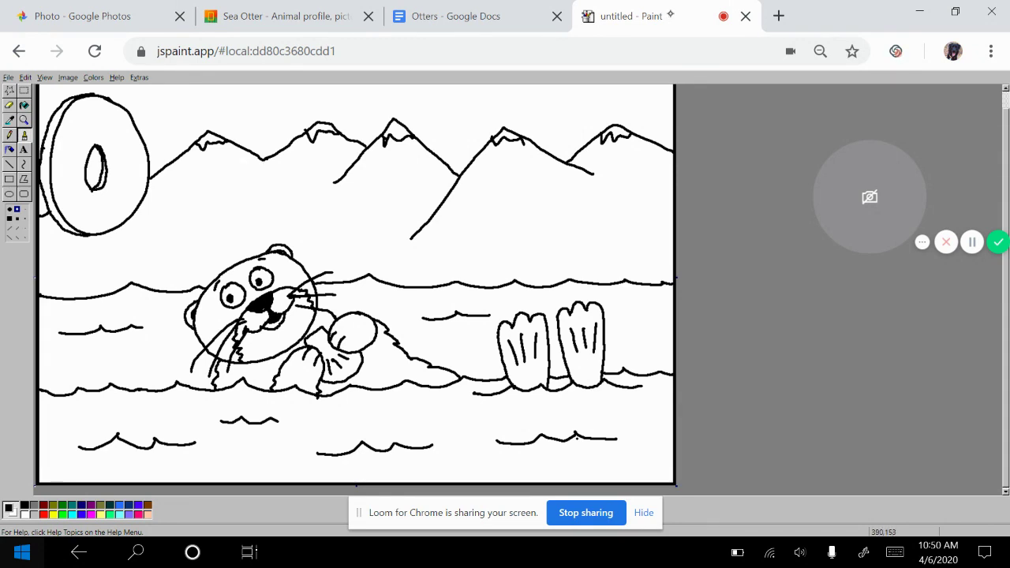
Extend the second mountain's slope downward and draw a smaller snow-capped mountain in front of the range.
{"action": "left_click_drag", "start_coordinate": [263, 160], "coordinate": [223, 190]}
{"action": "mouse_move", "coordinate": [278, 217]}
{"action": "left_mouse_down"}
{"action": "mouse_move", "coordinate": [319, 181]}
{"action": "mouse_move", "coordinate": [374, 211]}
{"action": "left_mouse_up"}
{"action": "left_click_drag", "start_coordinate": [306, 192], "coordinate": [334, 191]}
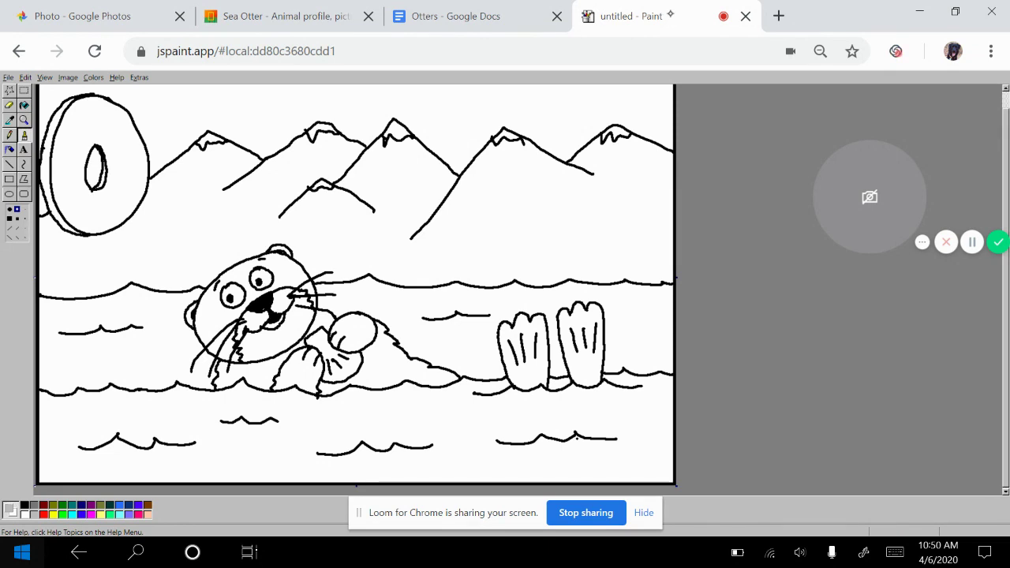
Fill the mountains with light gray, and undo a trial fill in dark gray.
{"action": "left_click", "coordinate": [24, 105]}
{"action": "left_click", "coordinate": [504, 213]}
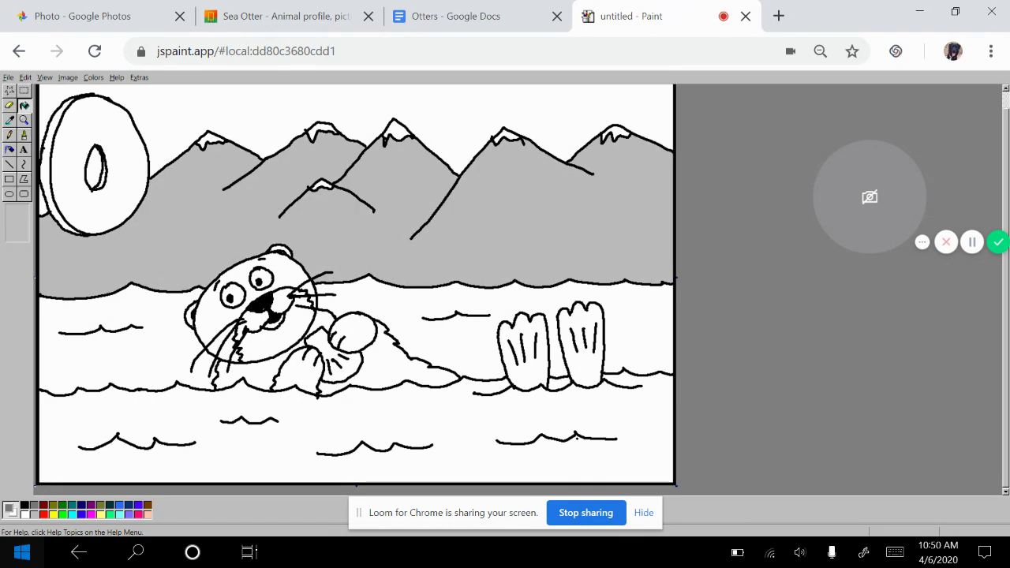
{"action": "left_click", "coordinate": [505, 213]}
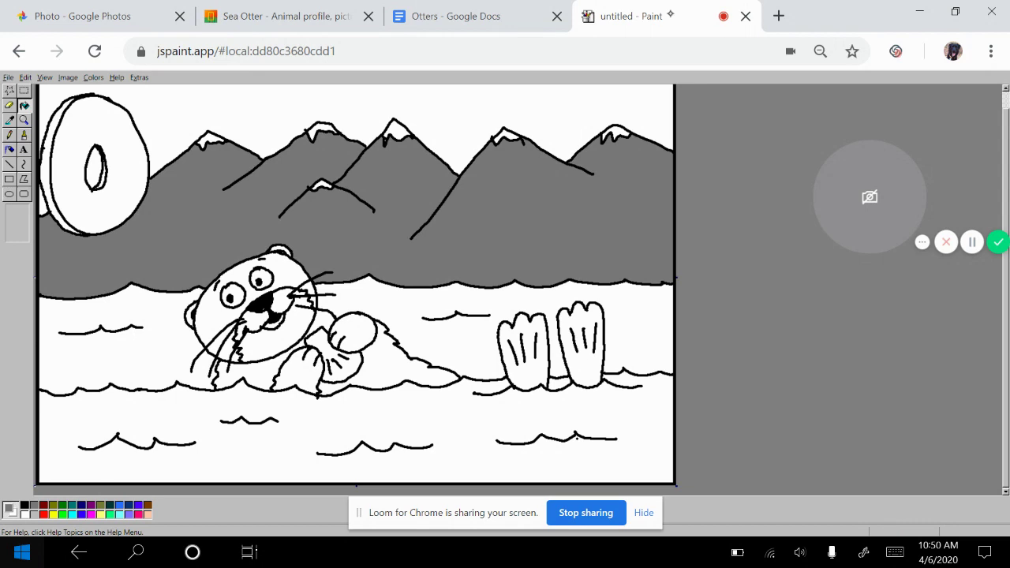
{"action": "key", "text": "ctrl+z"}
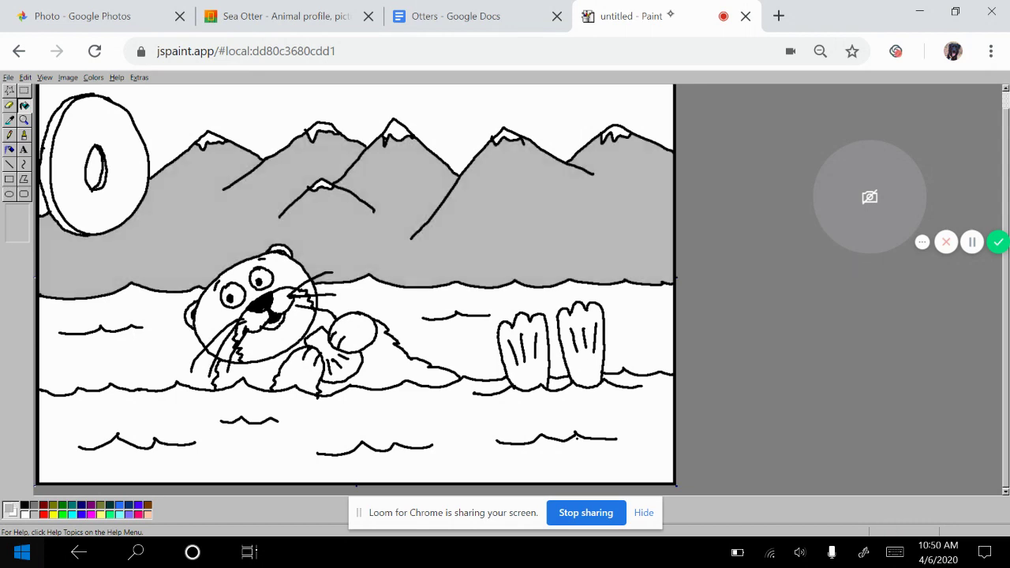
Shade the left slopes of the mountains with dark gray diagonal brush strokes.
{"action": "left_click", "coordinate": [24, 135]}
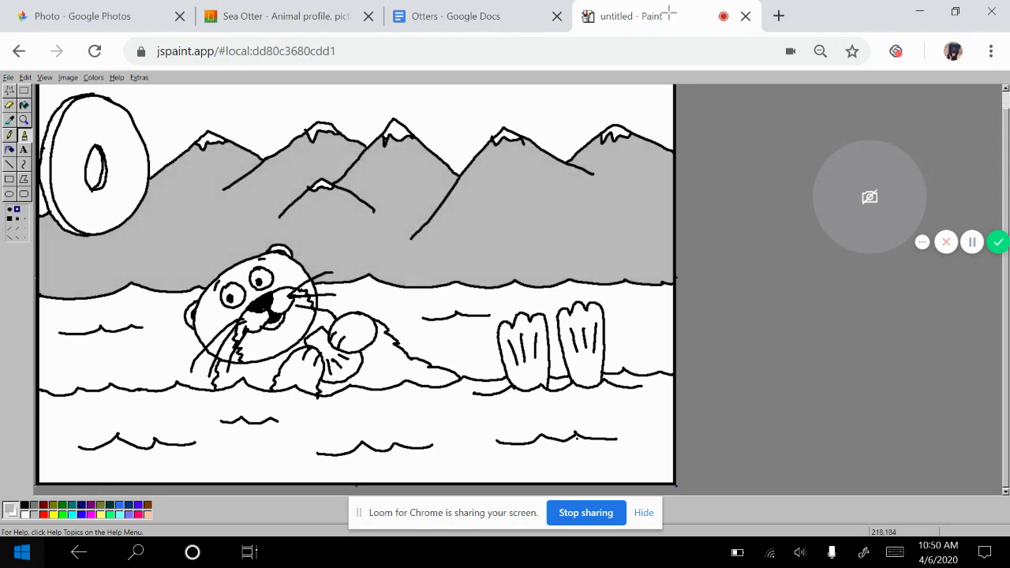
{"action": "left_click", "coordinate": [34, 505]}
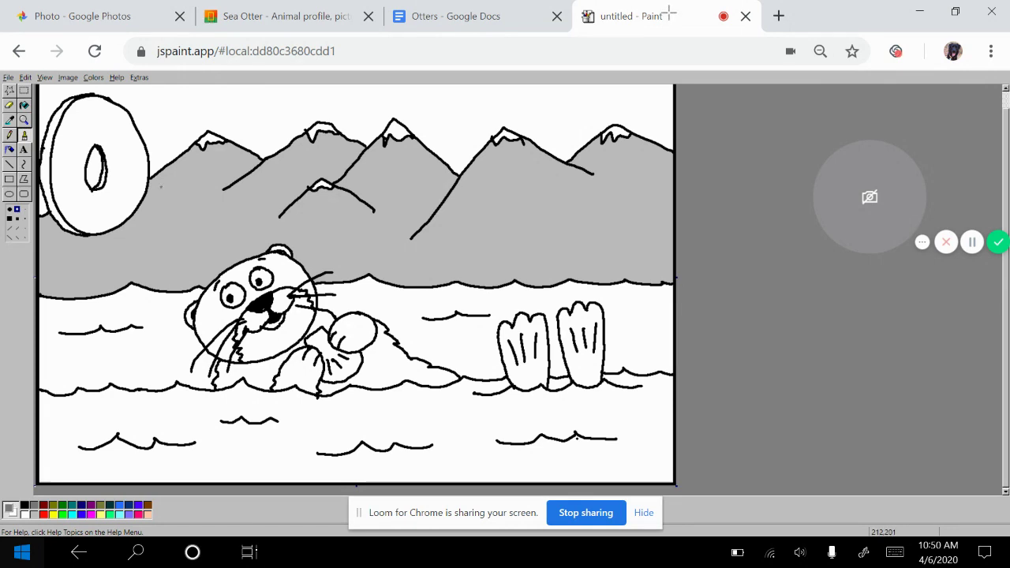
{"action": "left_click_drag", "start_coordinate": [153, 188], "coordinate": [191, 155]}
{"action": "left_click_drag", "start_coordinate": [235, 189], "coordinate": [304, 138]}
{"action": "left_click_drag", "start_coordinate": [283, 216], "coordinate": [313, 197]}
{"action": "left_click_drag", "start_coordinate": [352, 185], "coordinate": [380, 140]}
{"action": "left_click_drag", "start_coordinate": [448, 193], "coordinate": [491, 158]}
{"action": "left_click_drag", "start_coordinate": [488, 161], "coordinate": [497, 148]}
{"action": "left_click_drag", "start_coordinate": [421, 248], "coordinate": [483, 156]}
{"action": "left_click_drag", "start_coordinate": [579, 161], "coordinate": [596, 148]}
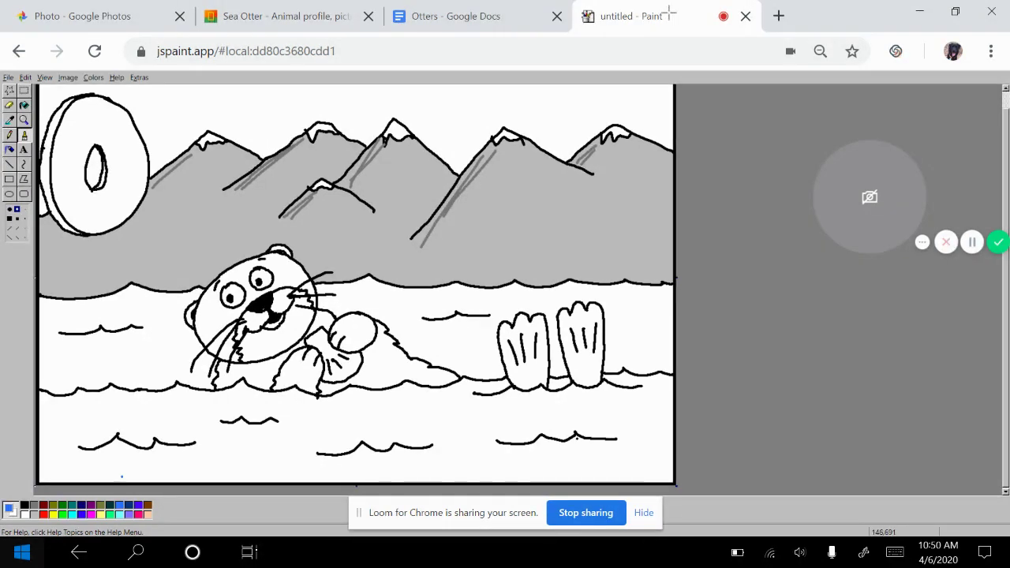
Fill all the water areas around the otter with blue, including the gap between the hind feet.
{"action": "left_click", "coordinate": [24, 104]}
{"action": "left_click", "coordinate": [126, 355]}
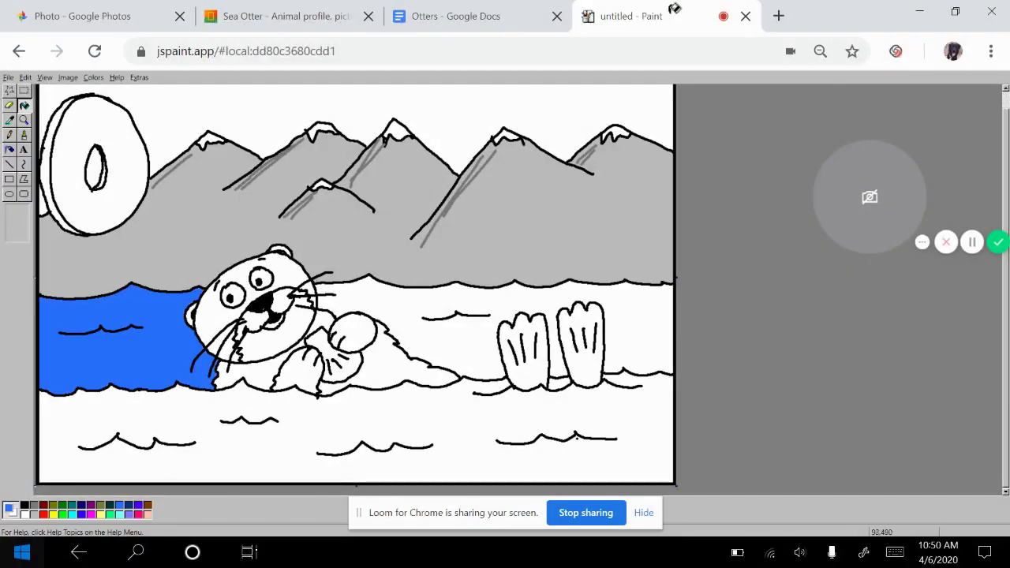
{"action": "left_click", "coordinate": [355, 426]}
{"action": "left_click", "coordinate": [441, 340]}
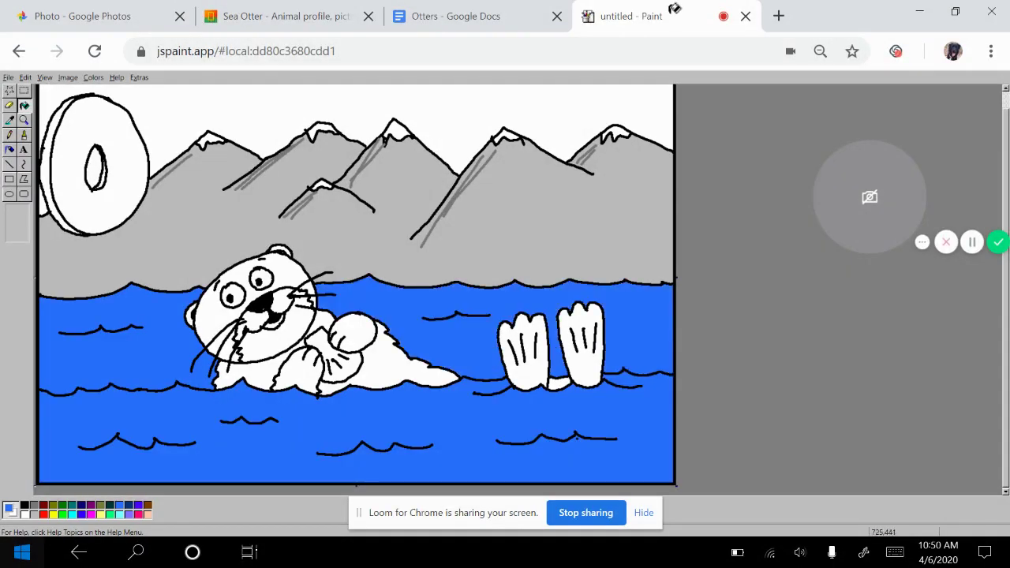
{"action": "left_click", "coordinate": [557, 385]}
Fill the otter's chest, front paws and body with brown.
{"action": "left_click", "coordinate": [252, 374]}
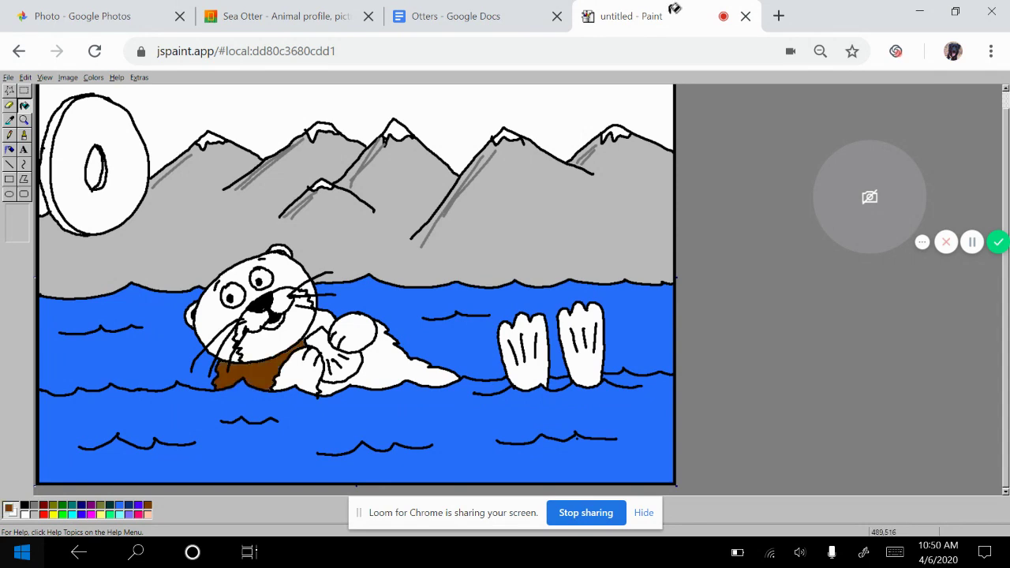
{"action": "left_click", "coordinate": [296, 375]}
{"action": "left_click", "coordinate": [353, 332]}
{"action": "left_click", "coordinate": [402, 371]}
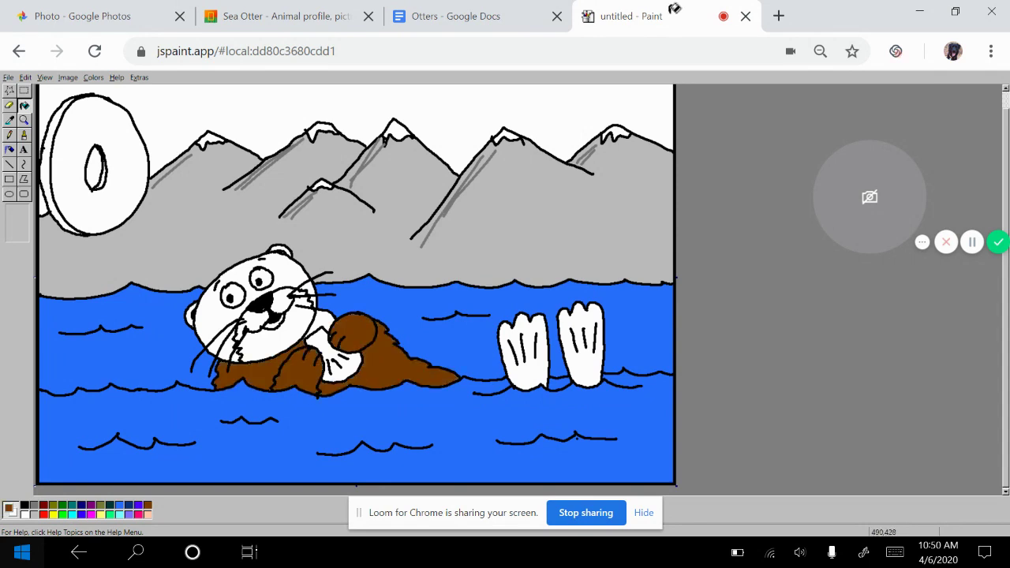
{"action": "left_click", "coordinate": [319, 323]}
Fill the otter's hind feet, head, ears and the small fur areas between the whiskers with brown.
{"action": "left_click", "coordinate": [524, 351]}
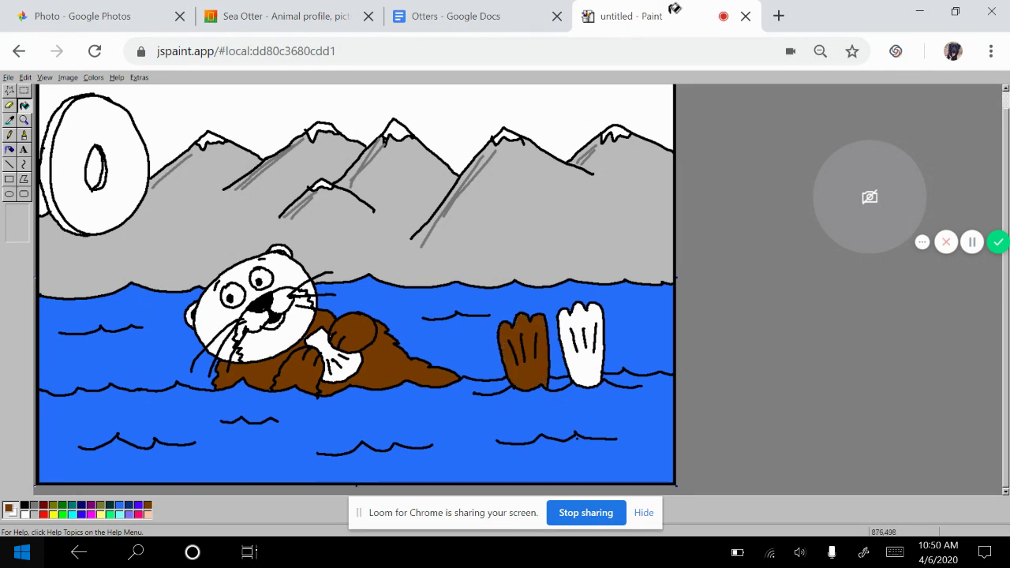
{"action": "left_click", "coordinate": [581, 347]}
{"action": "left_click", "coordinate": [217, 304]}
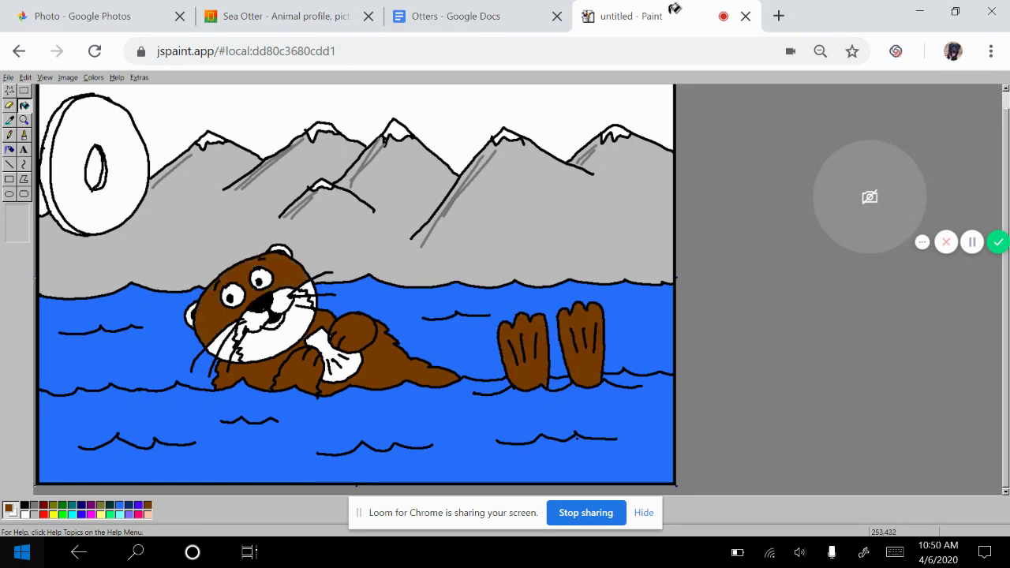
{"action": "left_click", "coordinate": [191, 316]}
{"action": "left_click", "coordinate": [223, 340]}
{"action": "left_click", "coordinate": [225, 345]}
{"action": "left_click", "coordinate": [236, 355]}
{"action": "left_click", "coordinate": [308, 288]}
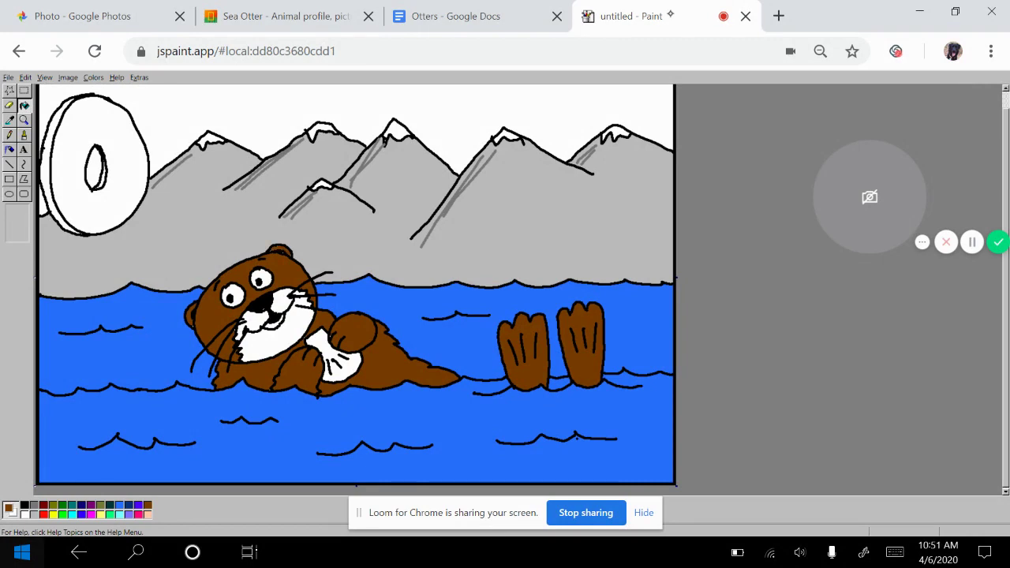
Fill the otter's muzzle and lower face with peach, and the clam shell with light gray.
{"action": "left_click", "coordinate": [148, 514]}
{"action": "left_click", "coordinate": [272, 340]}
{"action": "left_click", "coordinate": [254, 322]}
{"action": "left_click", "coordinate": [278, 320]}
{"action": "left_click", "coordinate": [282, 304]}
{"action": "left_click", "coordinate": [300, 292]}
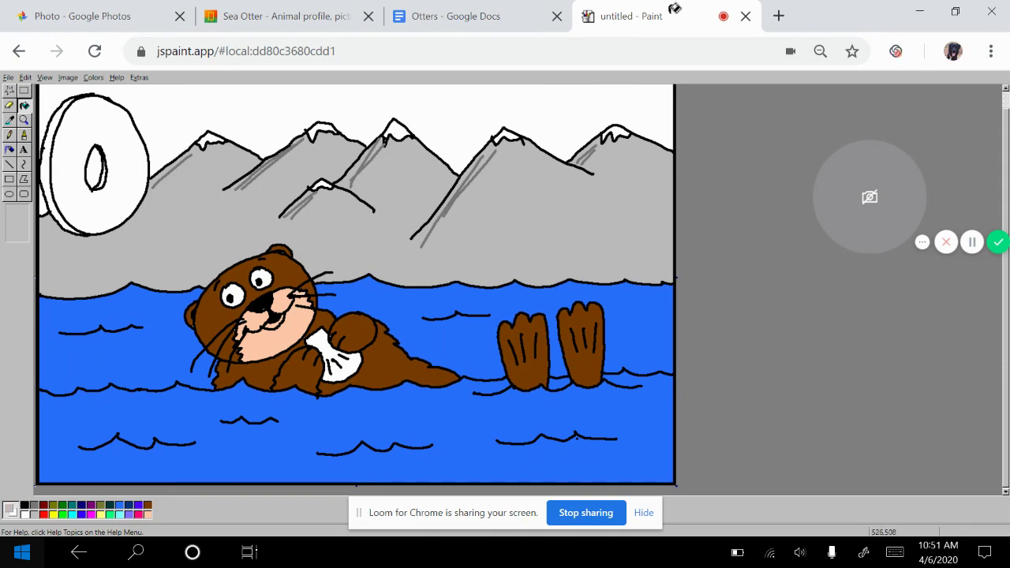
{"action": "left_click", "coordinate": [325, 346]}
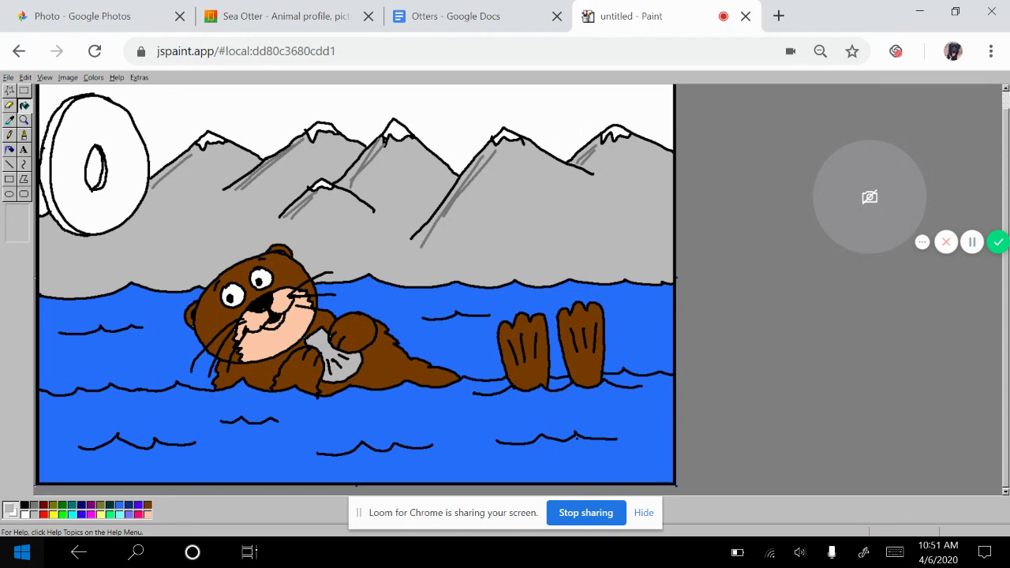
Fill the letter O's front with pale yellow and its side with green, and fill the sky with light cyan.
{"action": "left_click", "coordinate": [101, 514]}
{"action": "left_click", "coordinate": [68, 166]}
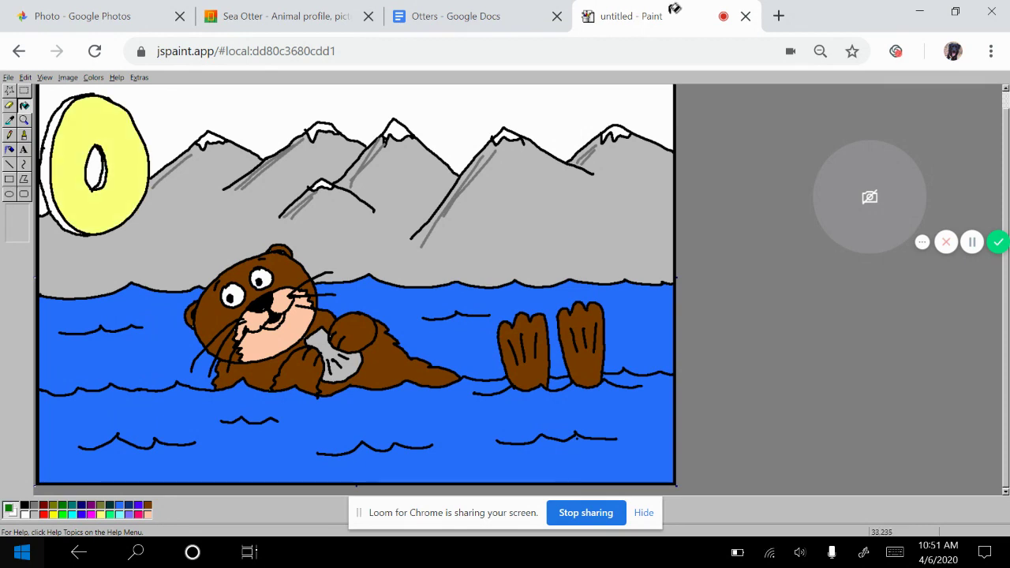
{"action": "left_click", "coordinate": [59, 212]}
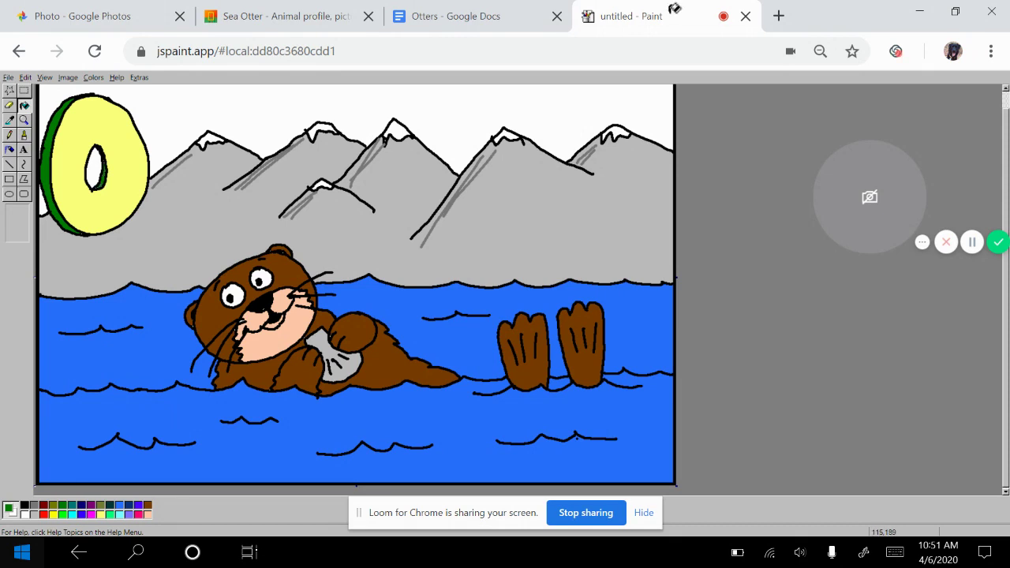
{"action": "left_click", "coordinate": [120, 514]}
{"action": "left_click", "coordinate": [178, 126]}
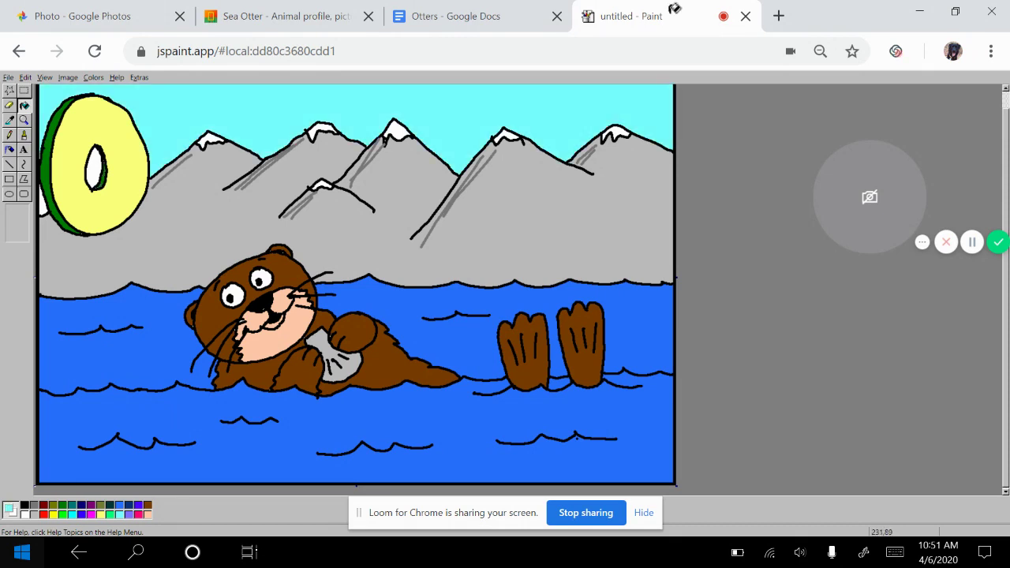
Brush light cyan highlights along the foreground waves, the ripples around the otter and the left part of the horizon.
{"action": "left_click", "coordinate": [23, 135]}
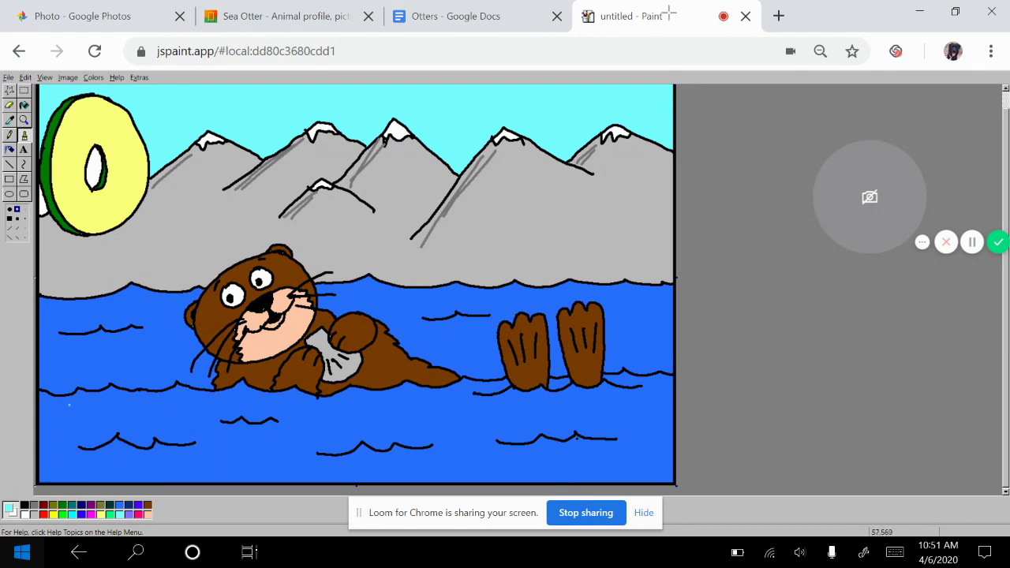
{"action": "left_click_drag", "start_coordinate": [48, 394], "coordinate": [195, 386]}
{"action": "mouse_move", "coordinate": [94, 448]}
{"action": "left_mouse_down"}
{"action": "mouse_move", "coordinate": [124, 439]}
{"action": "mouse_move", "coordinate": [154, 449]}
{"action": "mouse_move", "coordinate": [223, 418]}
{"action": "mouse_move", "coordinate": [275, 417]}
{"action": "left_mouse_up"}
{"action": "left_click_drag", "start_coordinate": [320, 454], "coordinate": [423, 447]}
{"action": "left_click_drag", "start_coordinate": [488, 394], "coordinate": [609, 385]}
{"action": "left_click_drag", "start_coordinate": [486, 393], "coordinate": [554, 388]}
{"action": "mouse_move", "coordinate": [519, 442]}
{"action": "left_mouse_down"}
{"action": "mouse_move", "coordinate": [613, 435]}
{"action": "mouse_move", "coordinate": [601, 434]}
{"action": "left_mouse_up"}
{"action": "left_click_drag", "start_coordinate": [434, 319], "coordinate": [497, 316]}
{"action": "mouse_move", "coordinate": [67, 338]}
{"action": "left_mouse_down"}
{"action": "mouse_move", "coordinate": [108, 333]}
{"action": "mouse_move", "coordinate": [142, 332]}
{"action": "left_mouse_up"}
{"action": "mouse_move", "coordinate": [60, 299]}
{"action": "left_mouse_down"}
{"action": "mouse_move", "coordinate": [134, 291]}
{"action": "mouse_move", "coordinate": [158, 298]}
{"action": "left_mouse_up"}
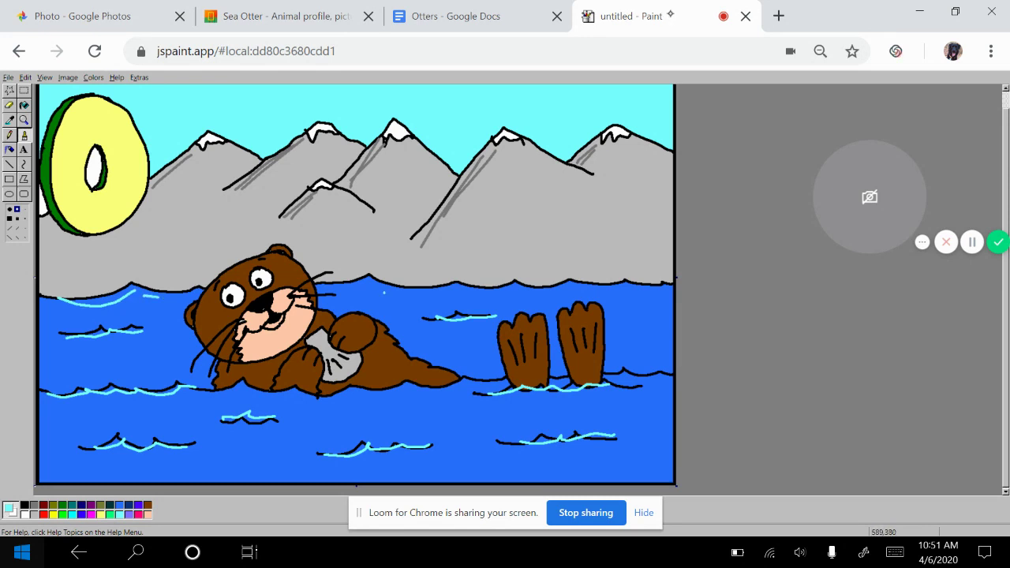
Add a light cyan highlight below the right part of the horizon and short cyan strokes in the open water.
{"action": "left_click_drag", "start_coordinate": [385, 290], "coordinate": [655, 298]}
{"action": "left_click_drag", "start_coordinate": [443, 334], "coordinate": [471, 332]}
{"action": "left_click_drag", "start_coordinate": [617, 329], "coordinate": [648, 331]}
{"action": "left_click_drag", "start_coordinate": [227, 459], "coordinate": [280, 444]}
{"action": "left_click_drag", "start_coordinate": [355, 424], "coordinate": [385, 418]}
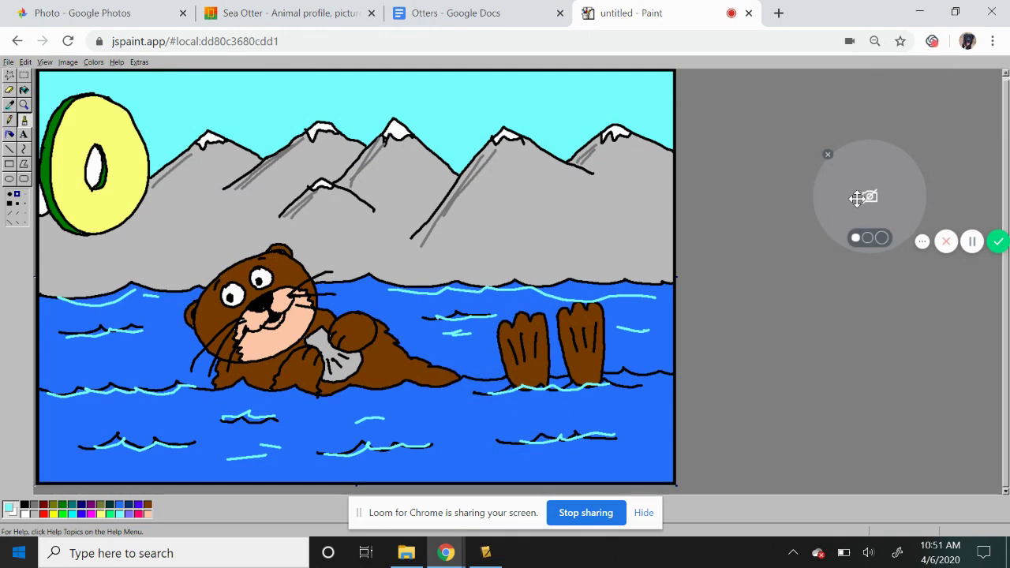
{"action": "left_click_drag", "start_coordinate": [868, 197], "coordinate": [557, 134]}
{"action": "left_click", "coordinate": [557, 177]}
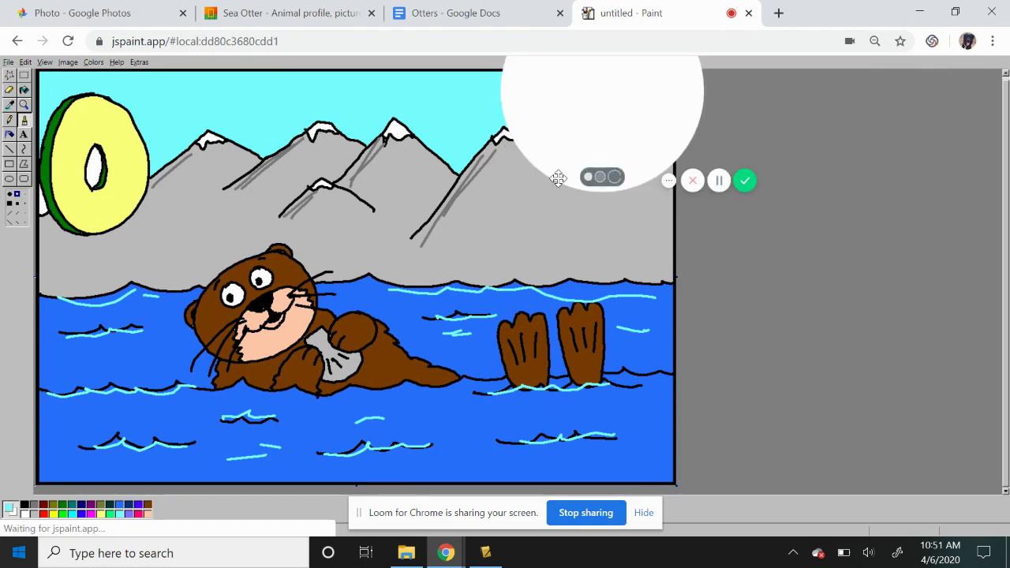
{"action": "left_click_drag", "start_coordinate": [611, 115], "coordinate": [576, 148]}
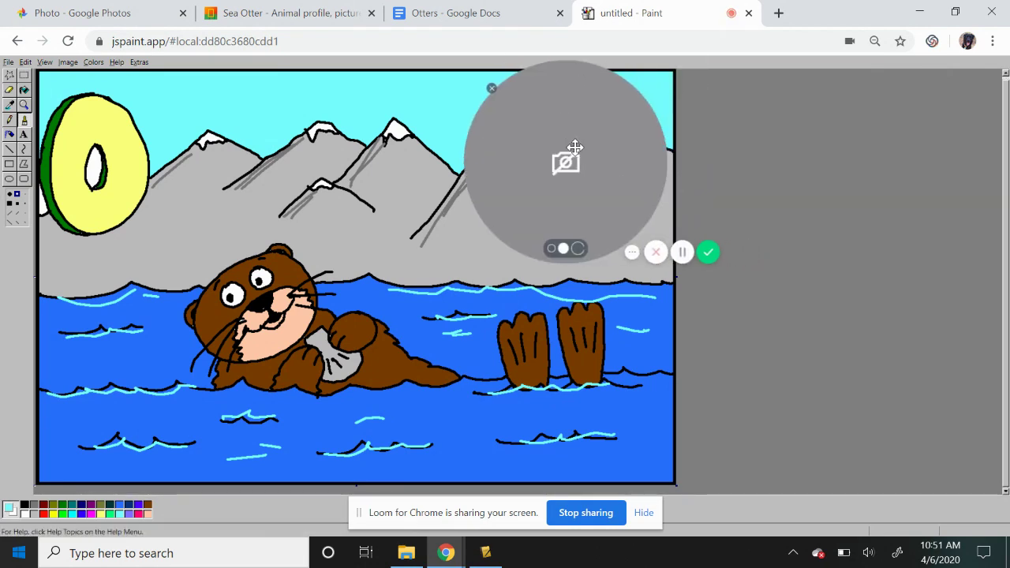